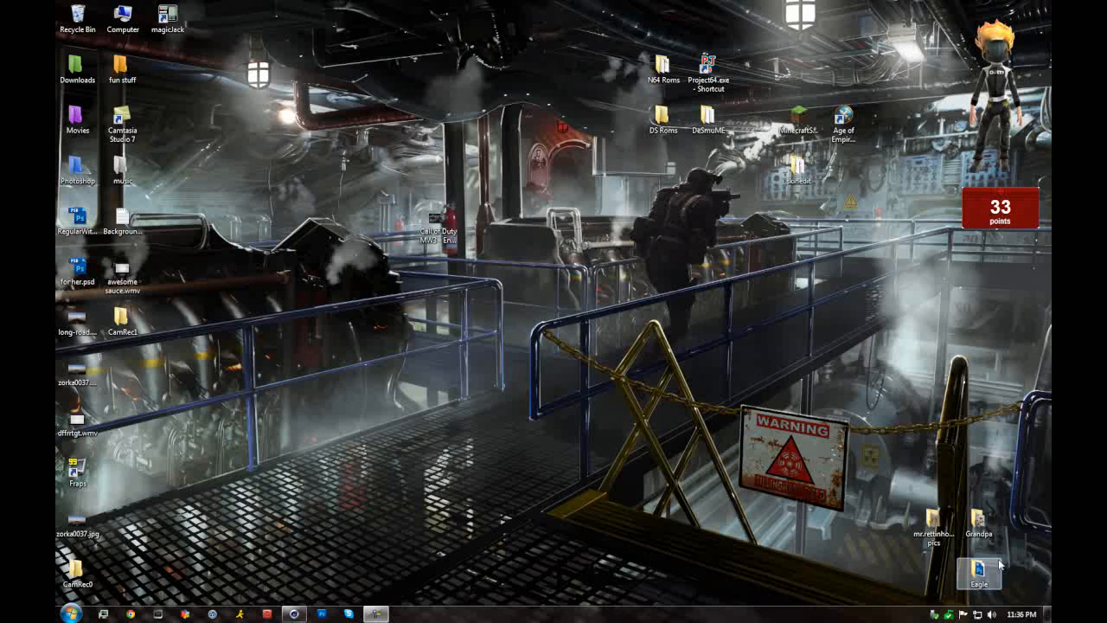
# - Switch to Cinema 4D and delete every object from the existing scene
pyautogui.click(1000, 355)
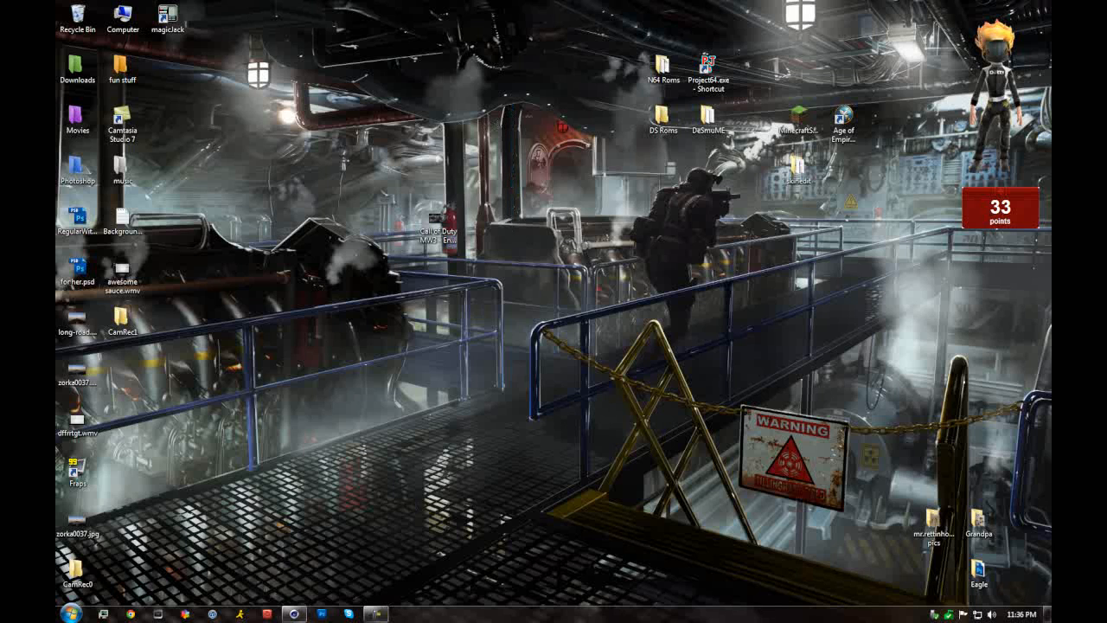
pyautogui.click(299, 616)
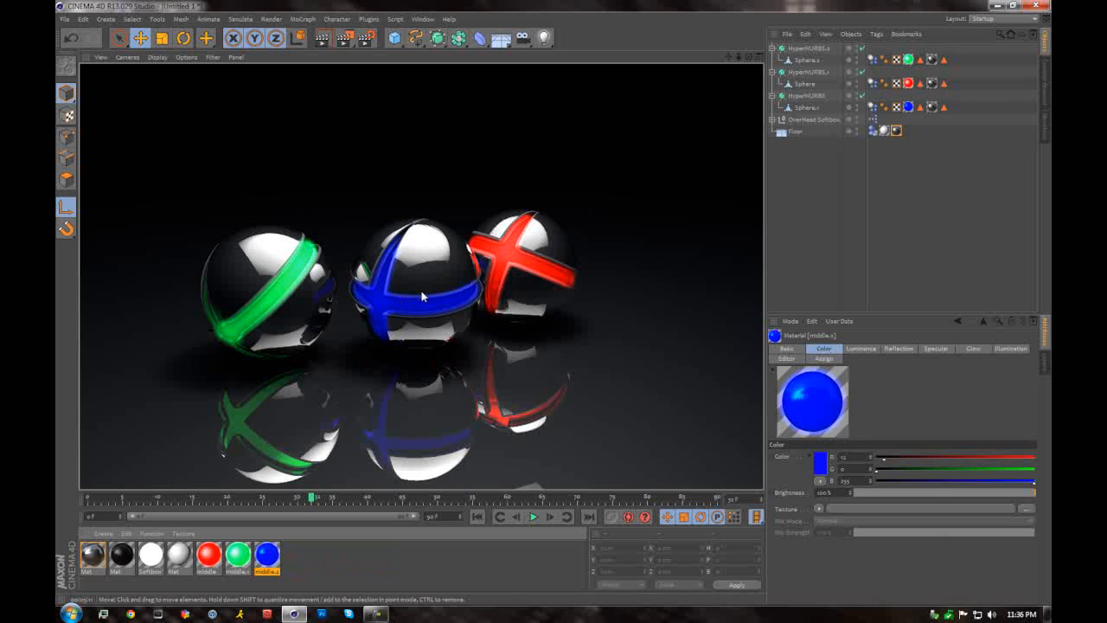
pyautogui.click(794, 131)
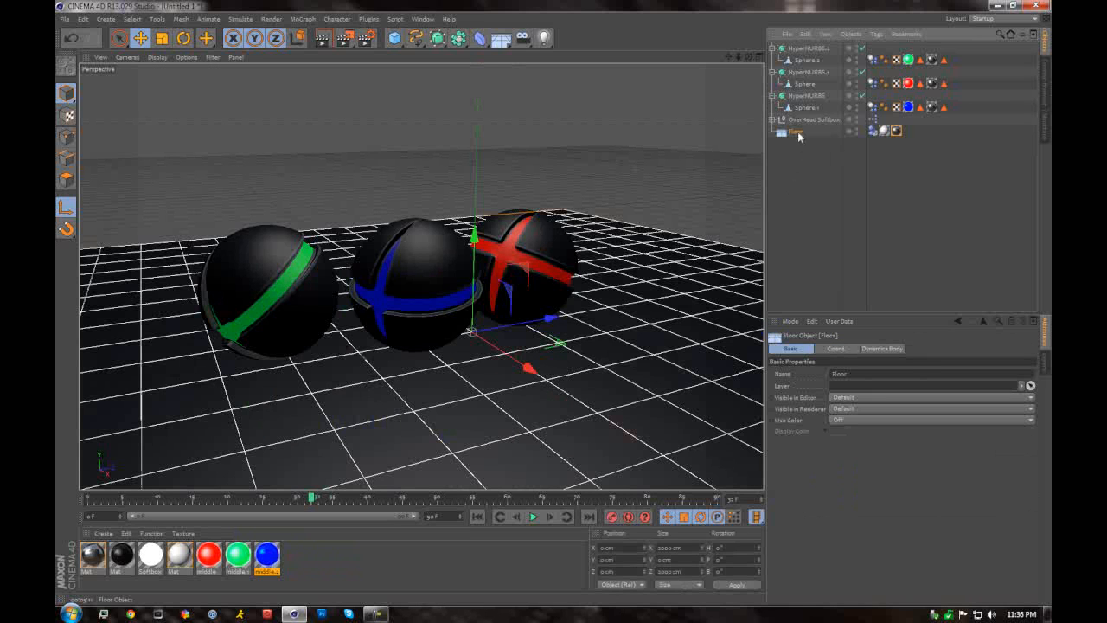
pyautogui.hotkey('ctrl', 'a')
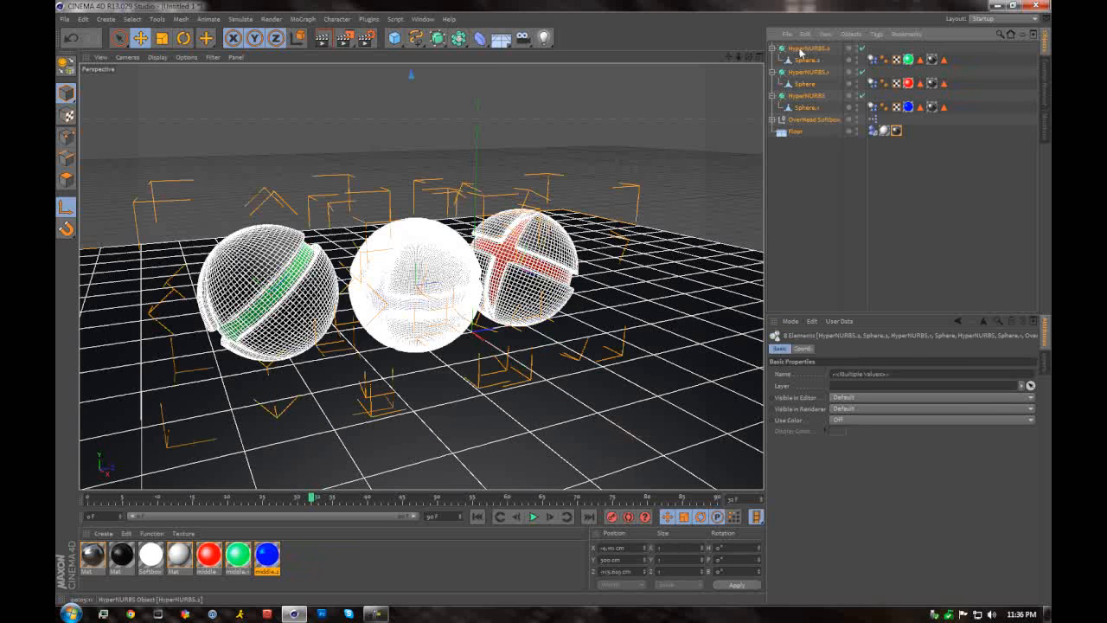
pyautogui.press('Delete')
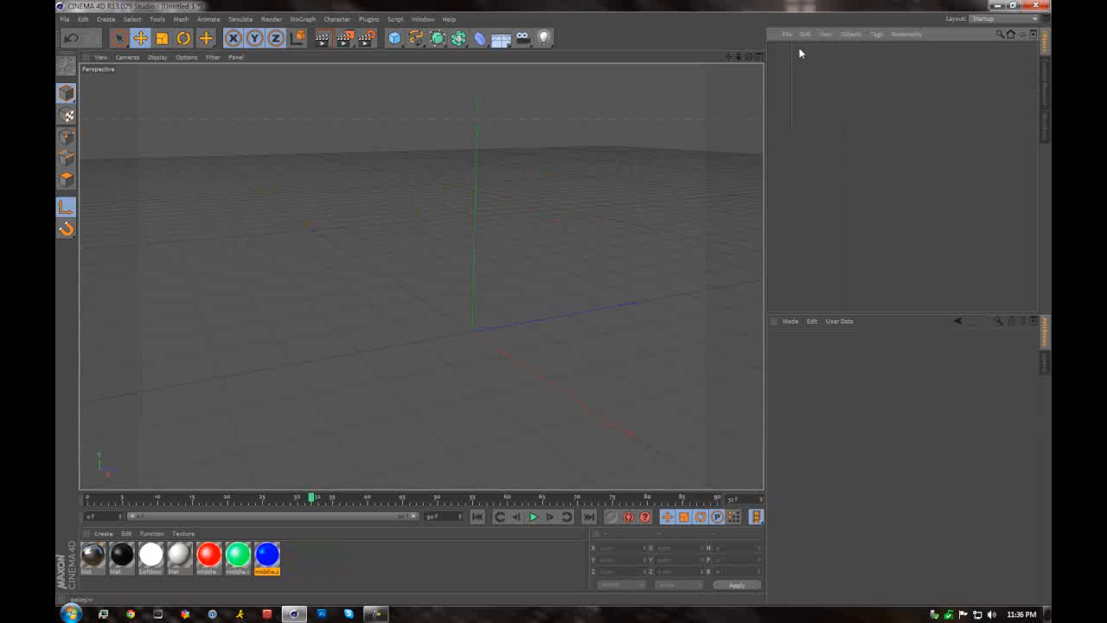
# - Add a floor object and load the OverheadSoftbox light preset from the content library into the scene
pyautogui.click(501, 39)
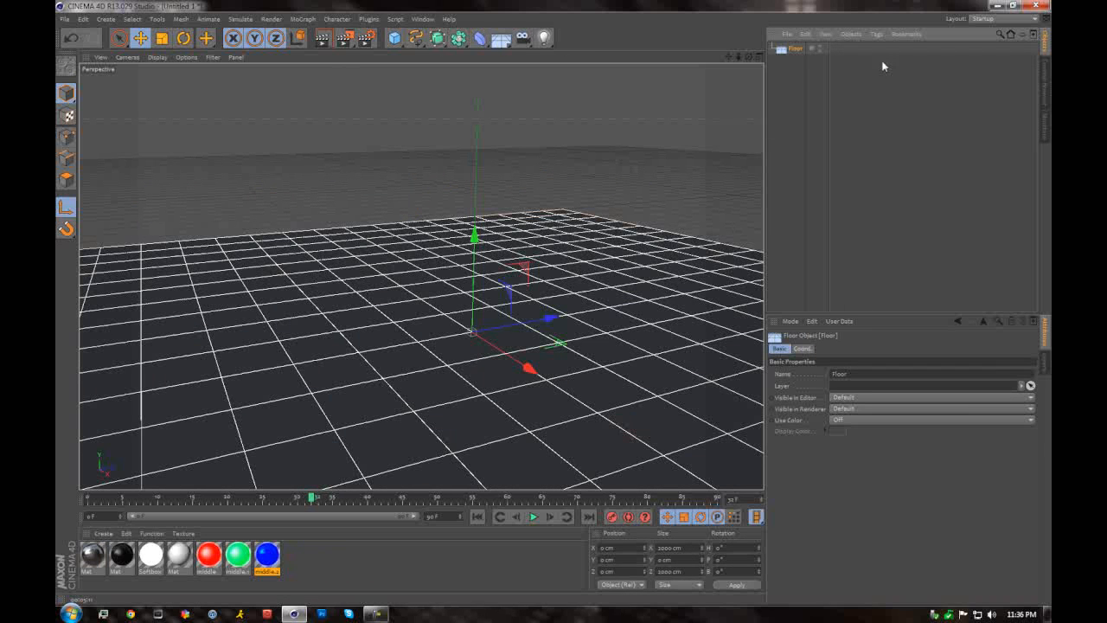
pyautogui.click(1045, 87)
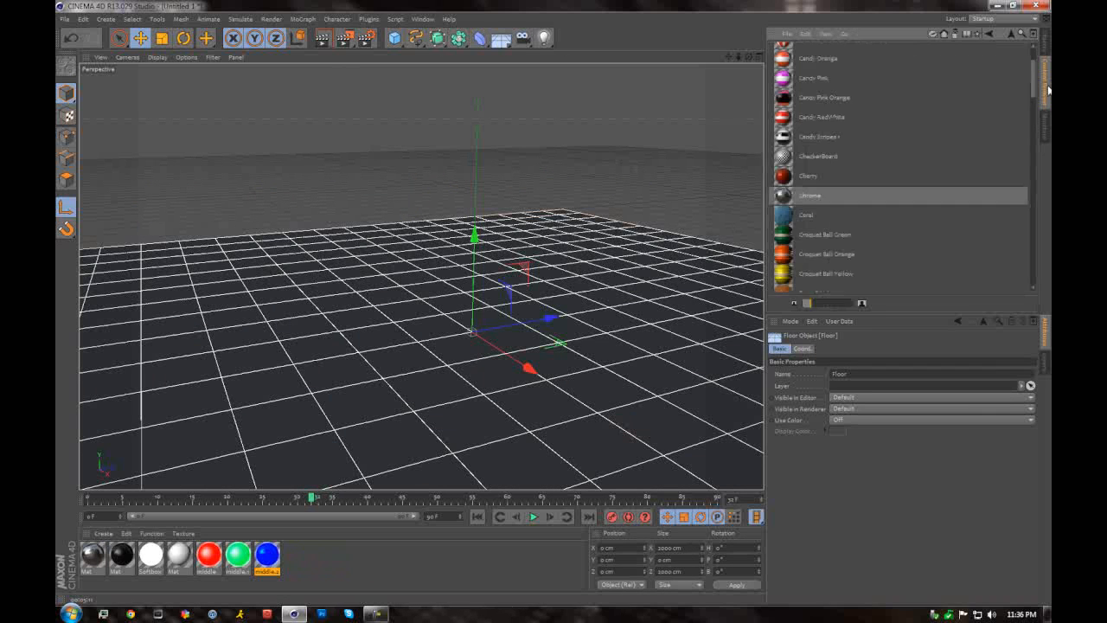
pyautogui.click(954, 35)
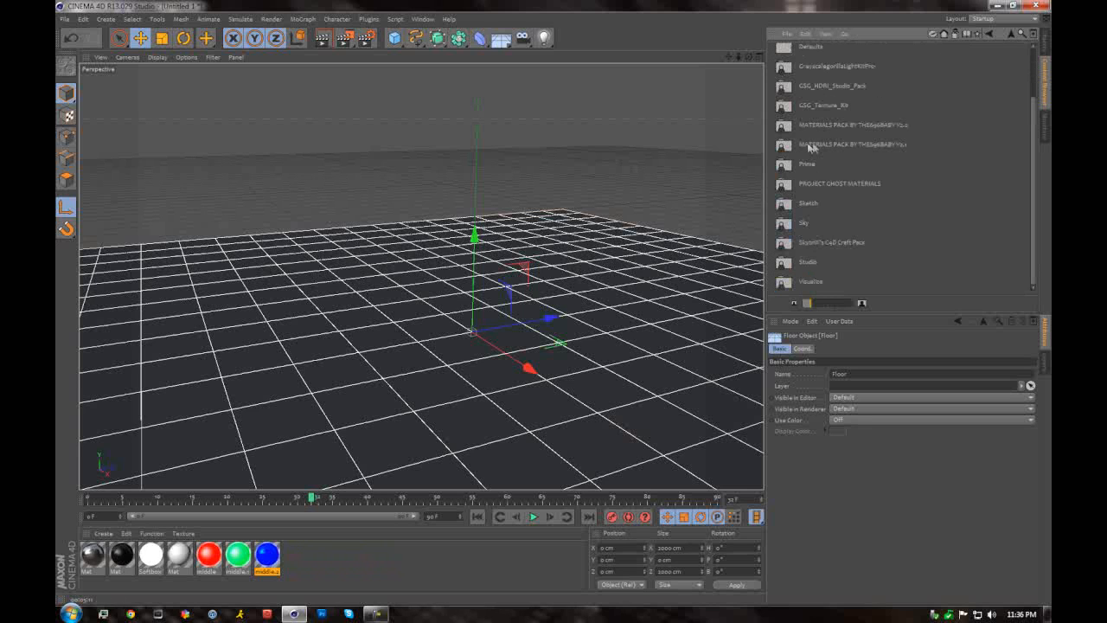
pyautogui.doubleClick(818, 108)
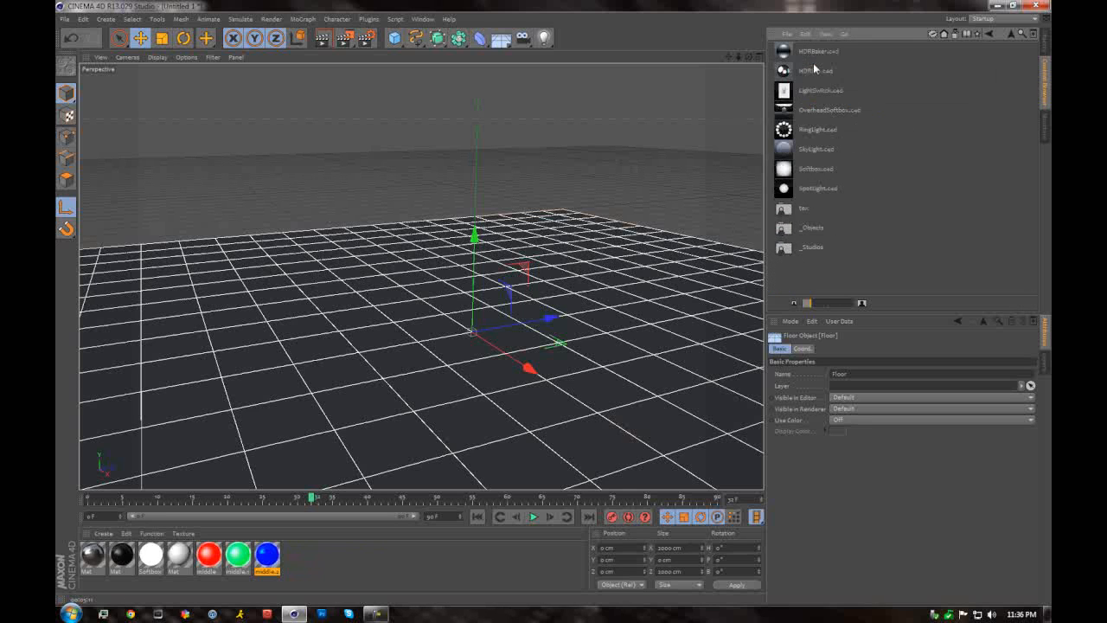
pyautogui.doubleClick(817, 110)
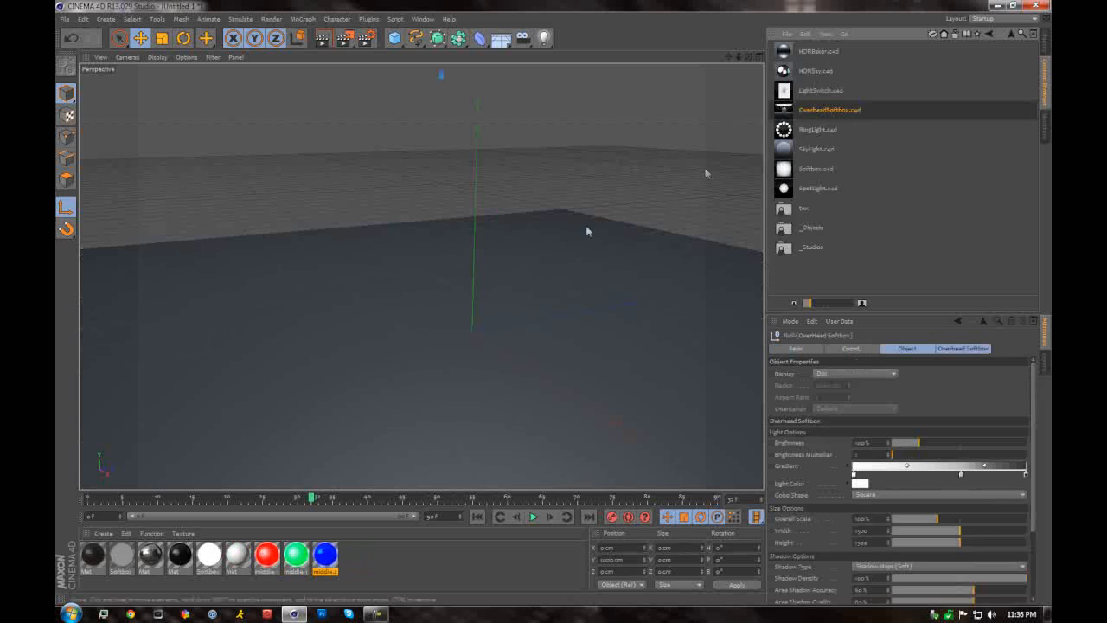
pyautogui.click(1047, 39)
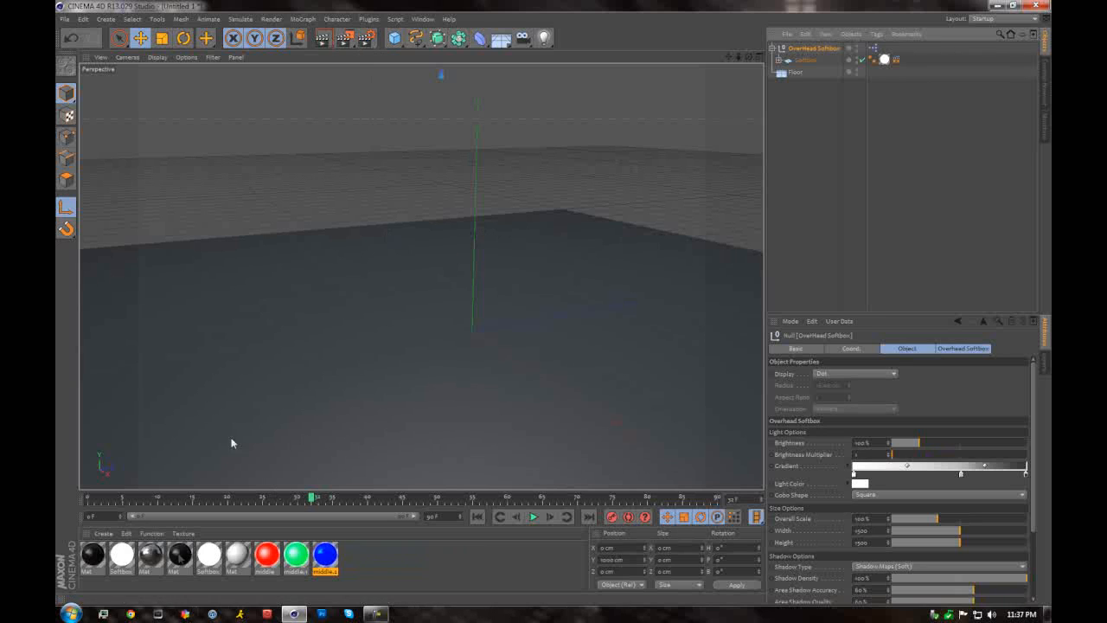
# - Add a sphere primitive and raise it above the floor to a Y position of about 163 cm
pyautogui.click(394, 37)
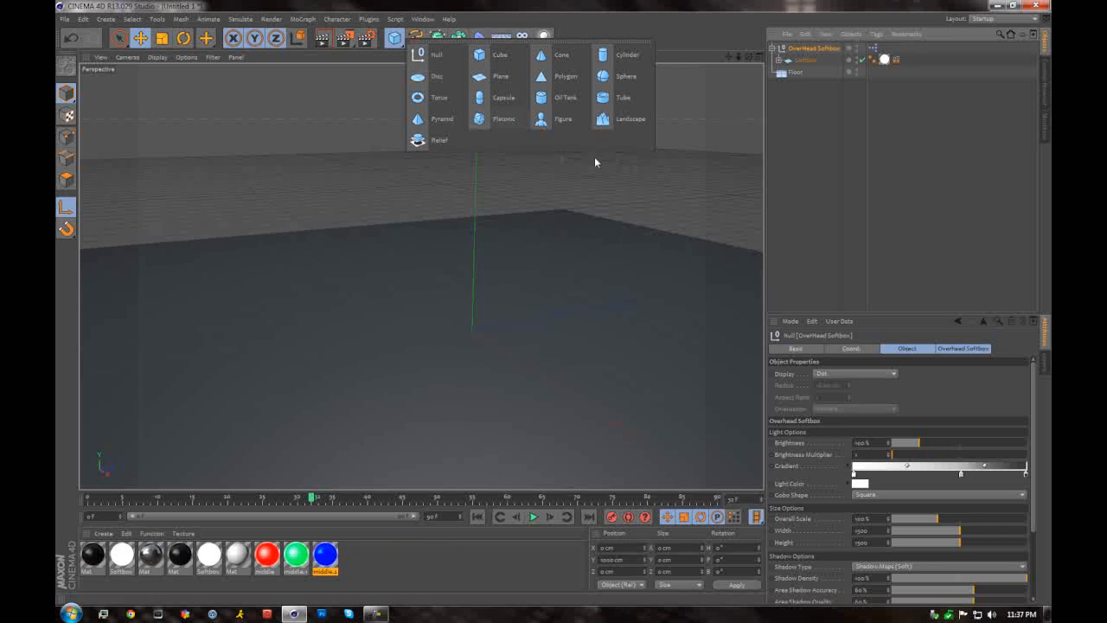
pyautogui.click(610, 77)
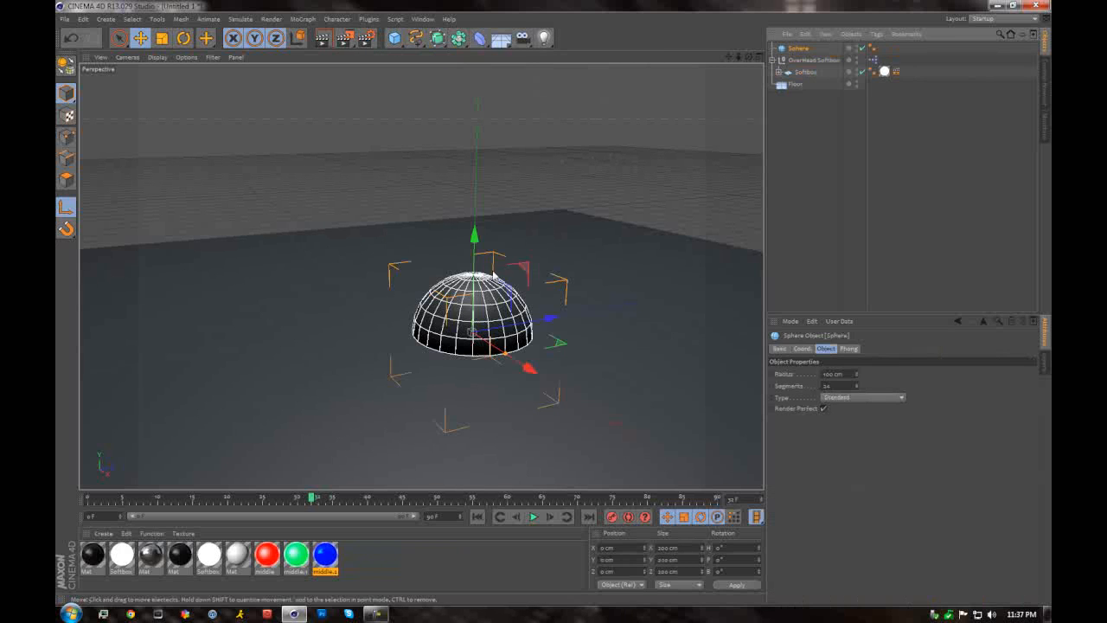
pyautogui.moveTo(478, 239); pyautogui.dragTo(487, 142)
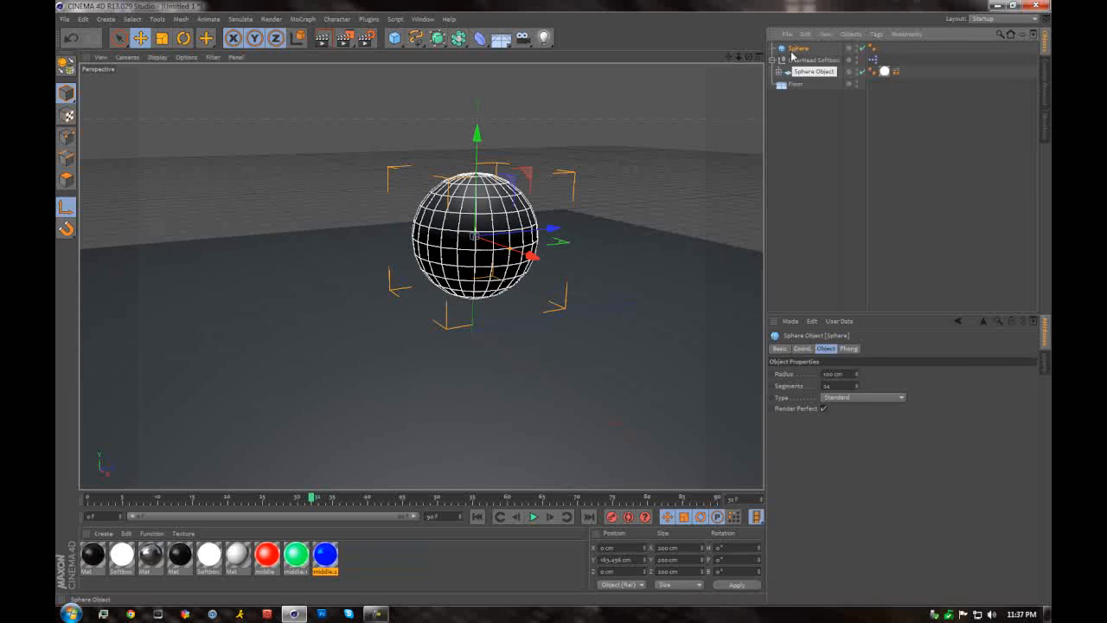
# - Convert the sphere to an editable polygon object and switch to polygon editing
pyautogui.press('c')
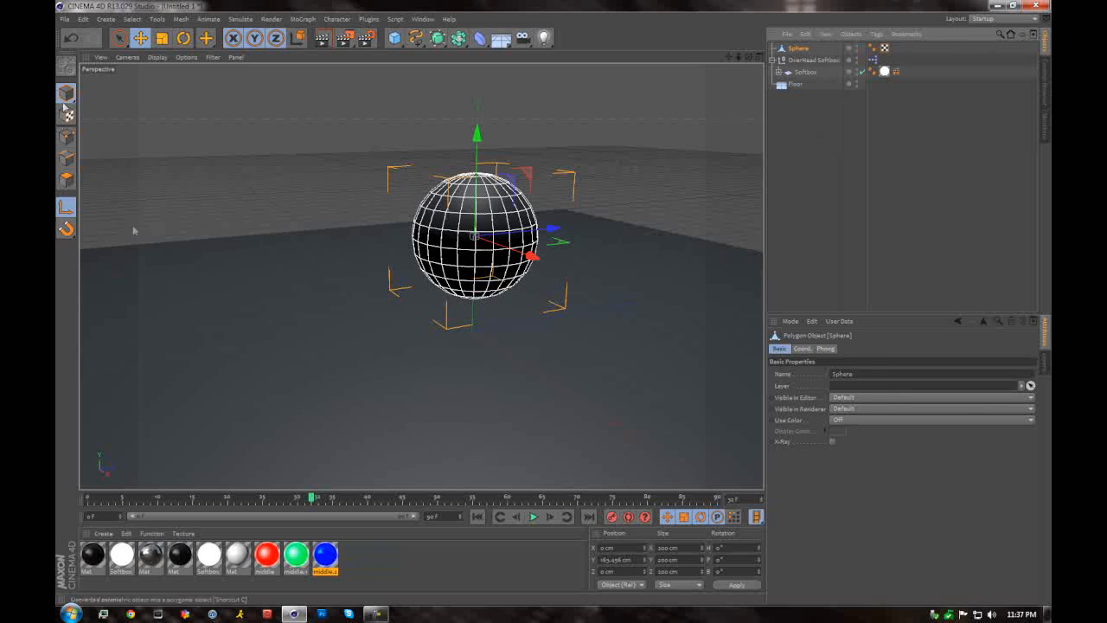
pyautogui.click(64, 180)
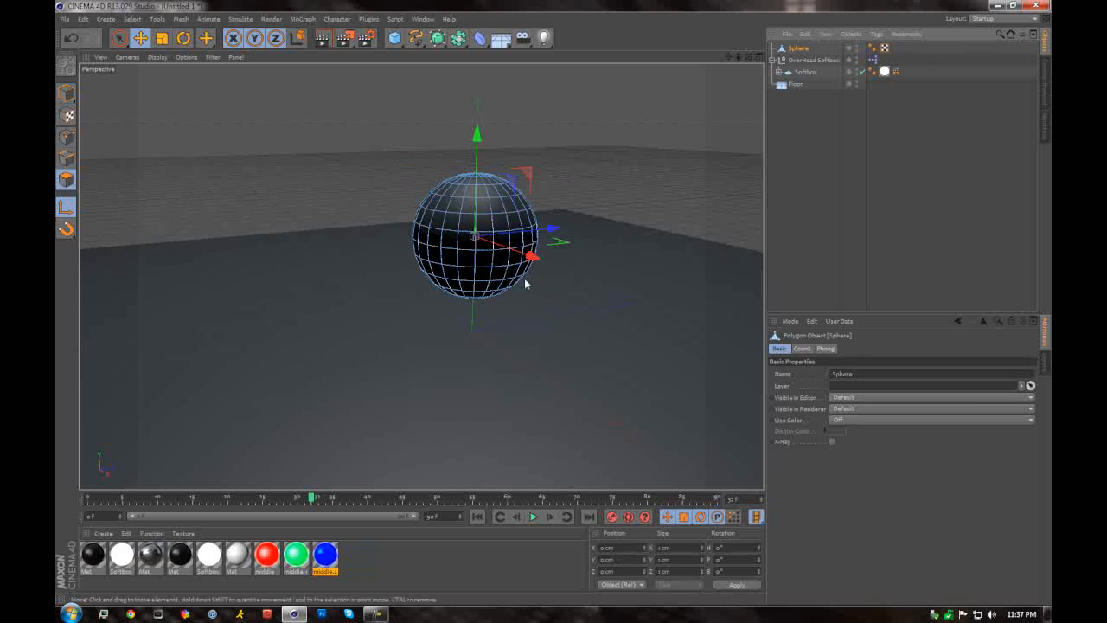
pyautogui.click(451, 265)
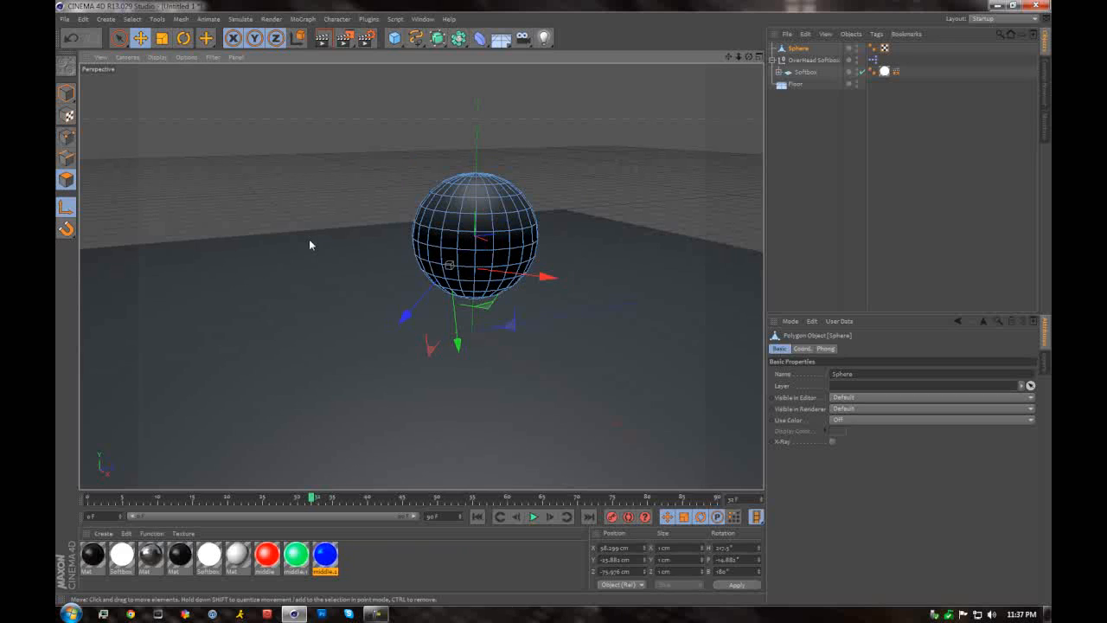
# - Select one vertical polygon ring and the horizontal ring just below the sphere's middle using Ring Selection, forming a cross
pyautogui.click(128, 18)
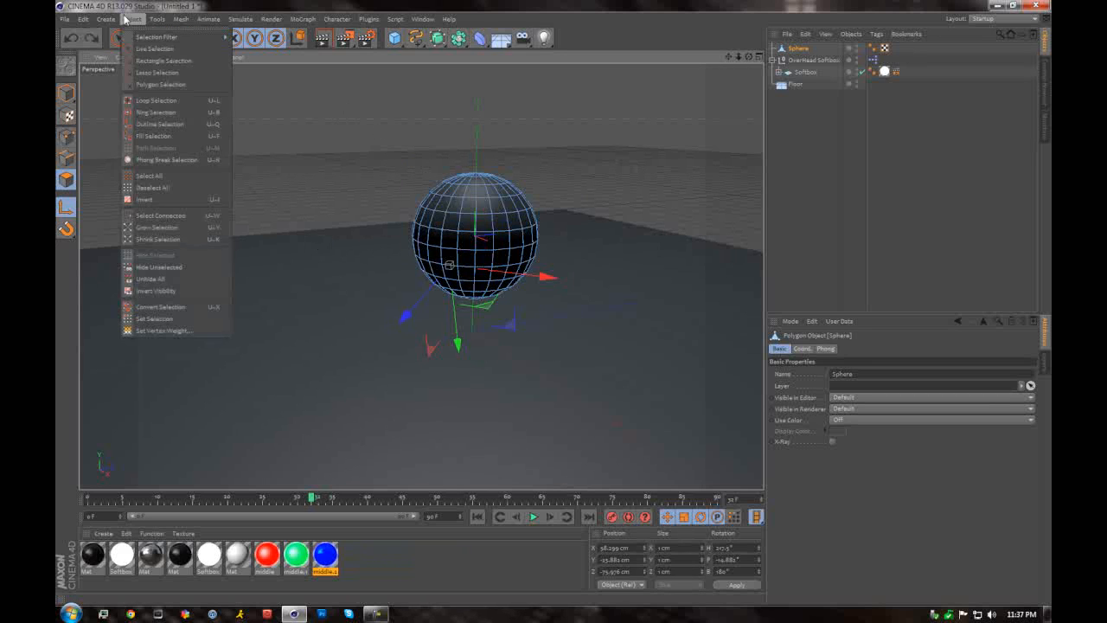
pyautogui.click(147, 112)
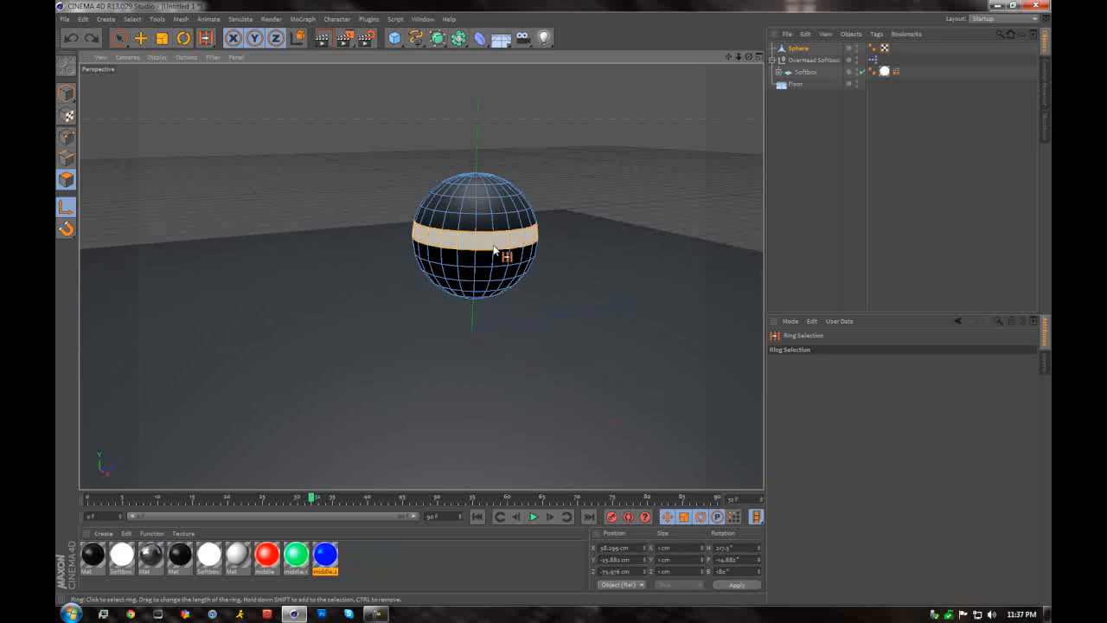
pyautogui.click(495, 245)
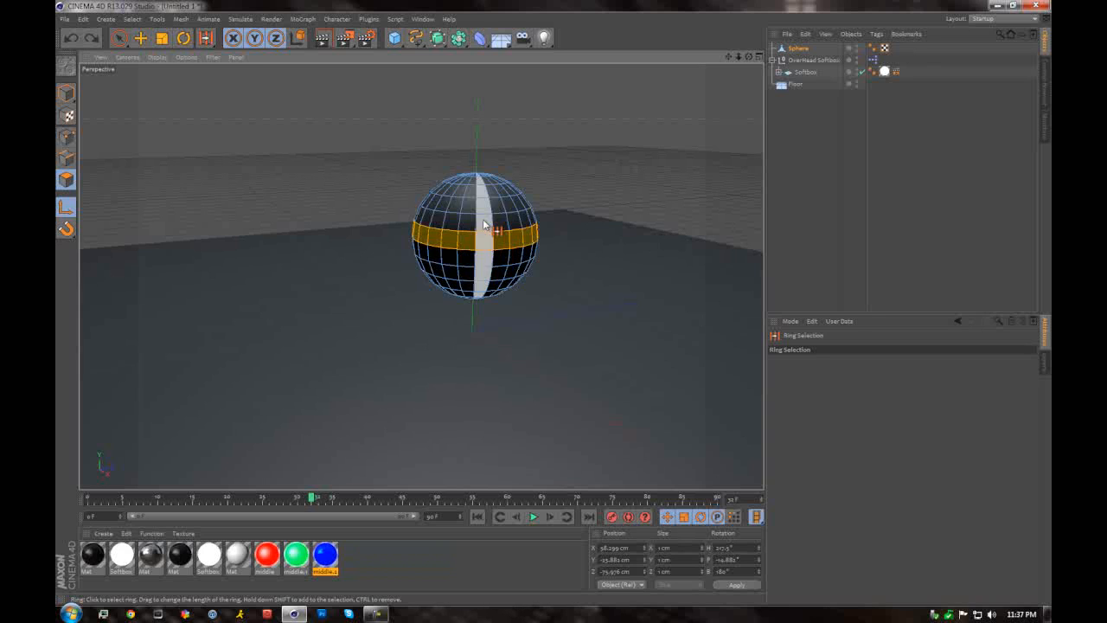
pyautogui.click(485, 225)
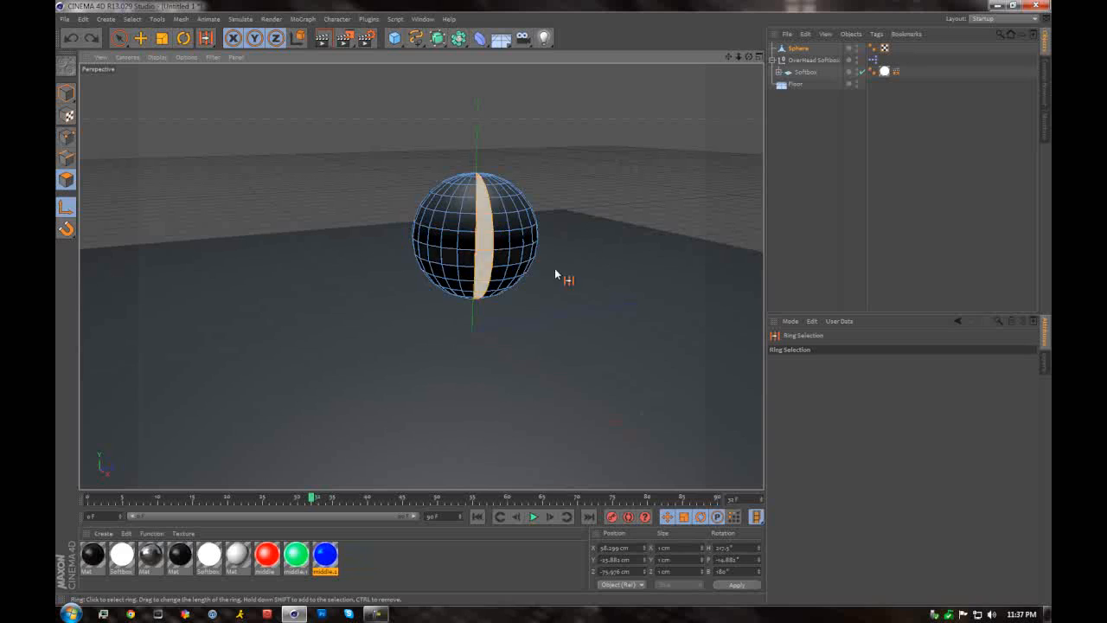
pyautogui.keyDown('shift'); pyautogui.click(506, 238); pyautogui.keyUp('shift')
pyautogui.hotkey('ctrl', 'z')
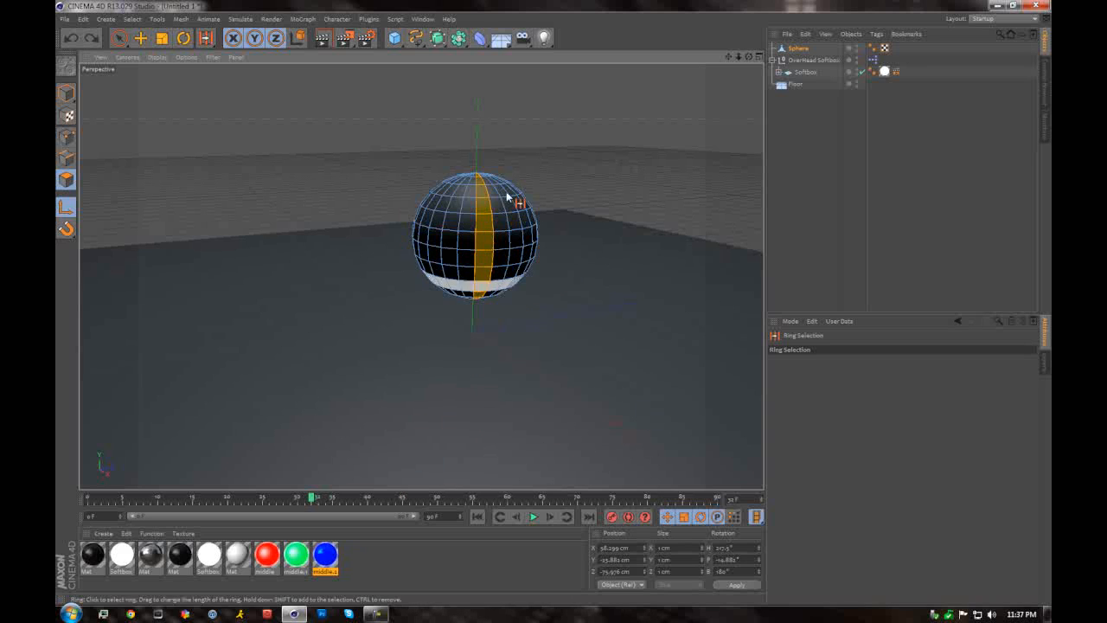
pyautogui.keyDown('shift'); pyautogui.click(510, 249); pyautogui.keyUp('shift')
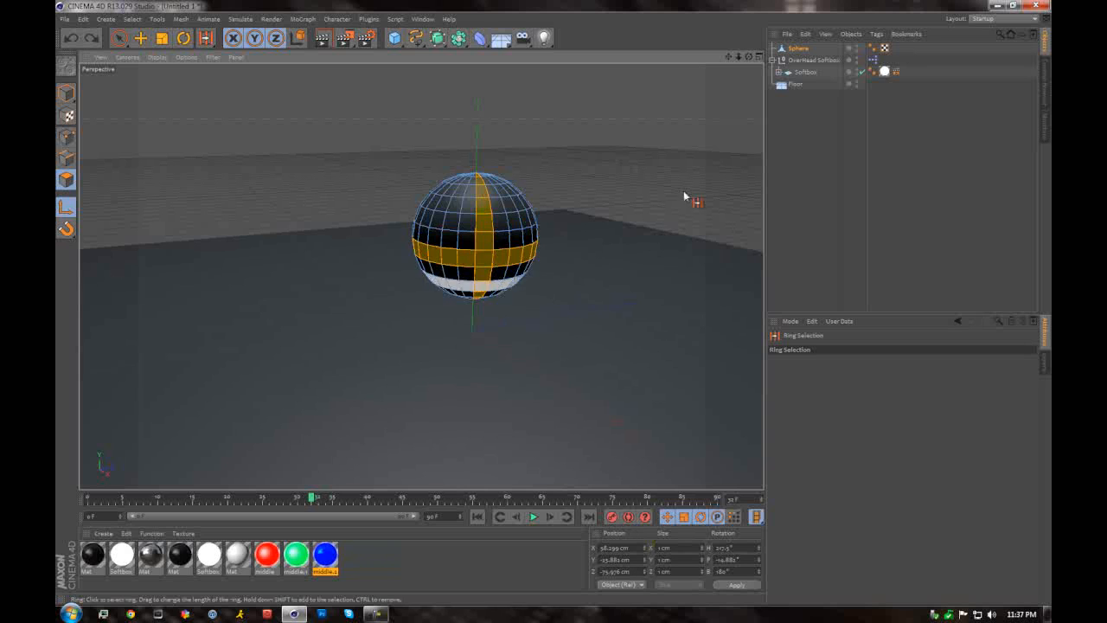
# - Sink the selected polygon rings into the sphere using Smooth Shift with an offset of -8 cm
pyautogui.rightClick(510, 232)
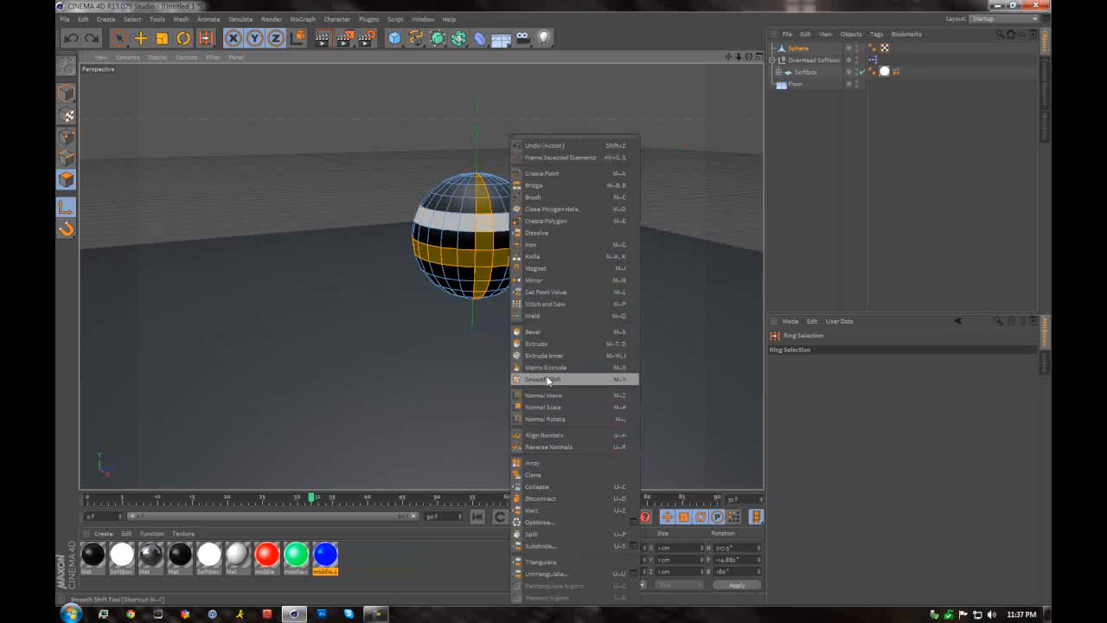
pyautogui.click(546, 381)
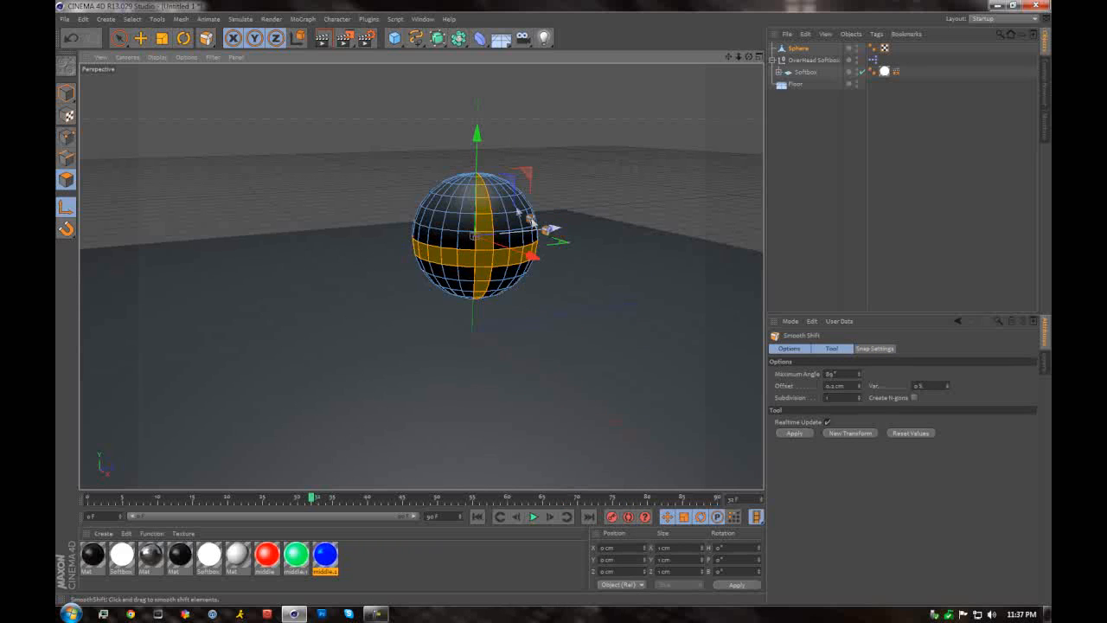
pyautogui.moveTo(517, 210)
pyautogui.mouseDown()
pyautogui.moveTo(473, 210)
pyautogui.moveTo(476, 177)
pyautogui.moveTo(516, 209)
pyautogui.mouseUp()
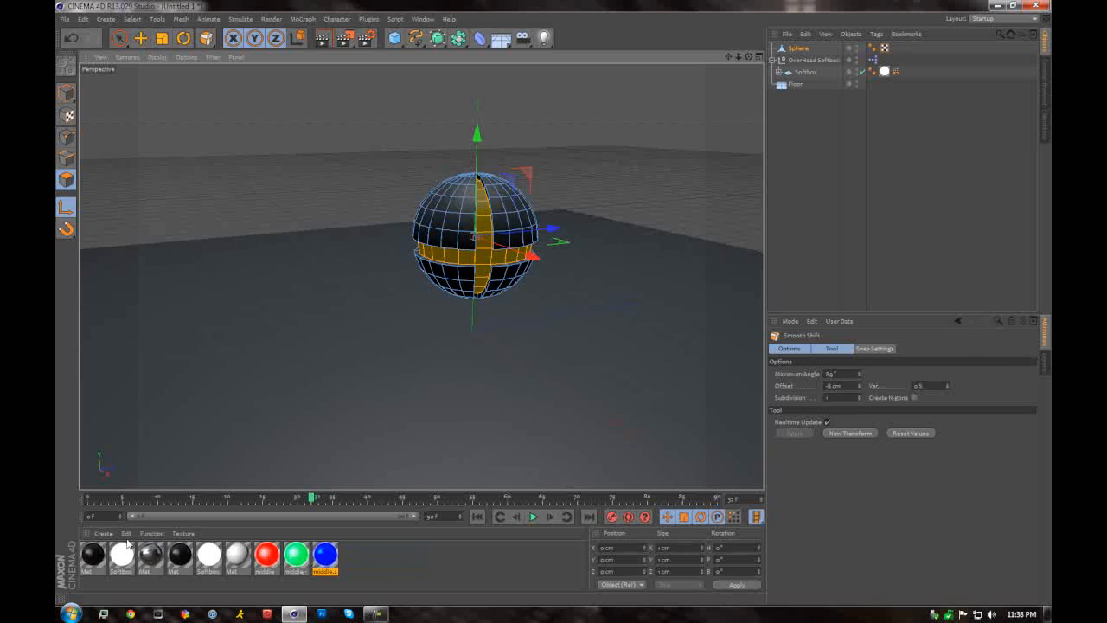
# - Delete all existing materials and create a new material
pyautogui.moveTo(384, 581); pyautogui.dragTo(71, 545)
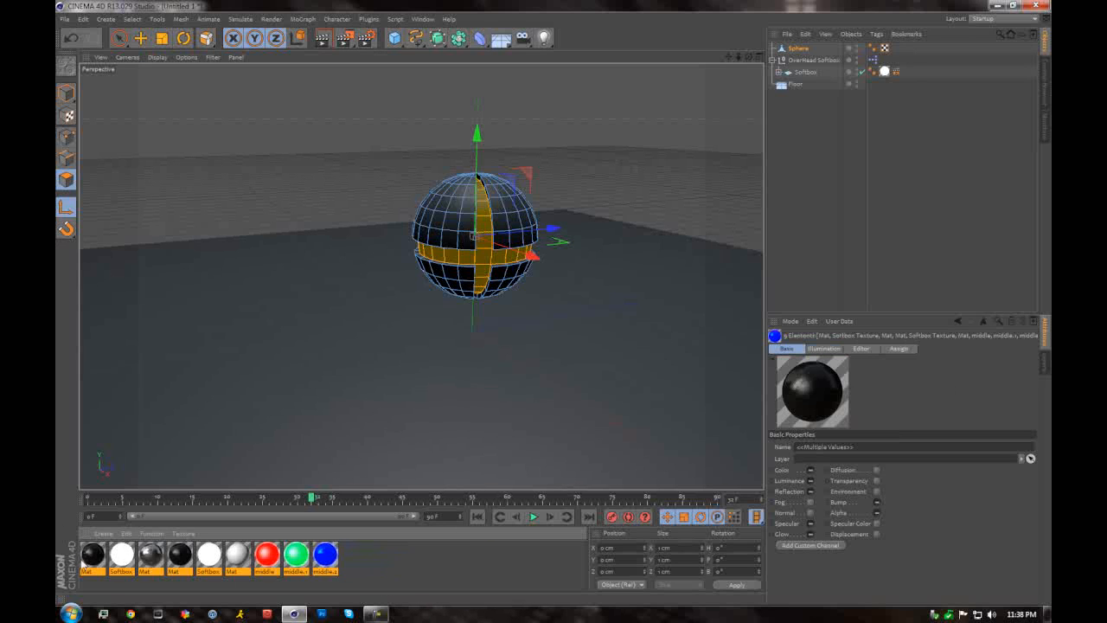
pyautogui.press('Delete')
pyautogui.click(102, 533)
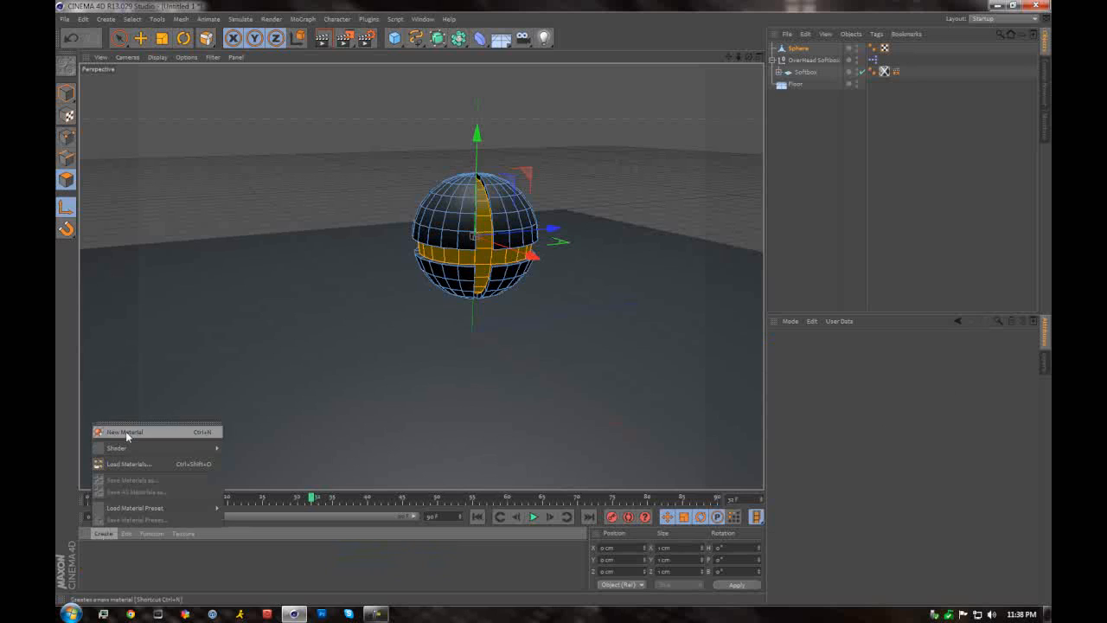
pyautogui.click(130, 434)
# - Set the new material's base color to pure red (255, 0, 0)
pyautogui.doubleClick(94, 555)
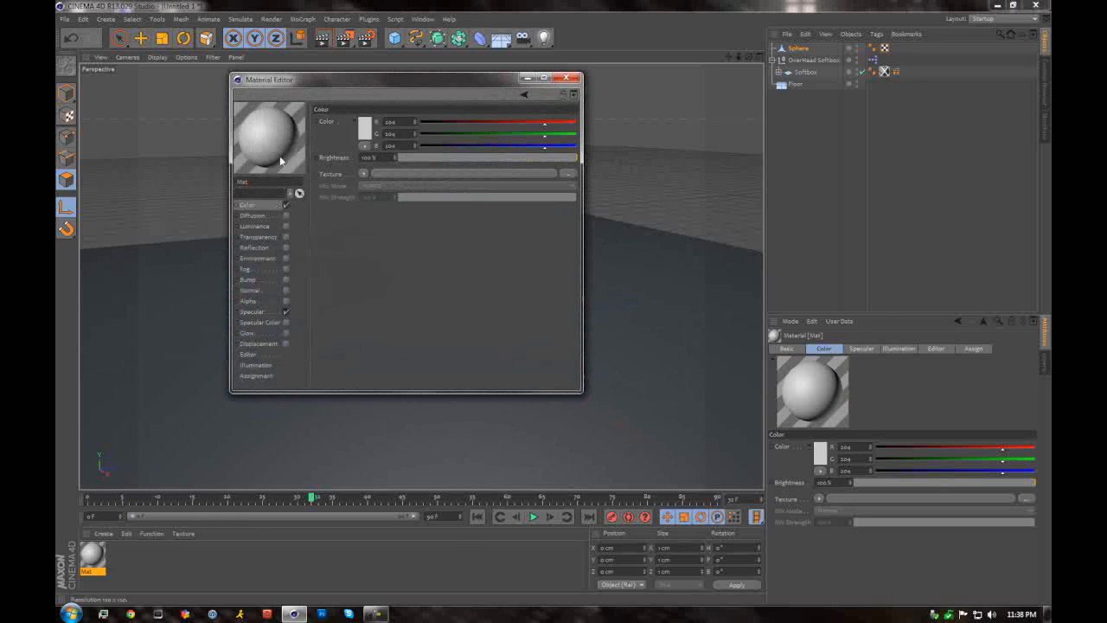
pyautogui.click(364, 130)
pyautogui.click(364, 123)
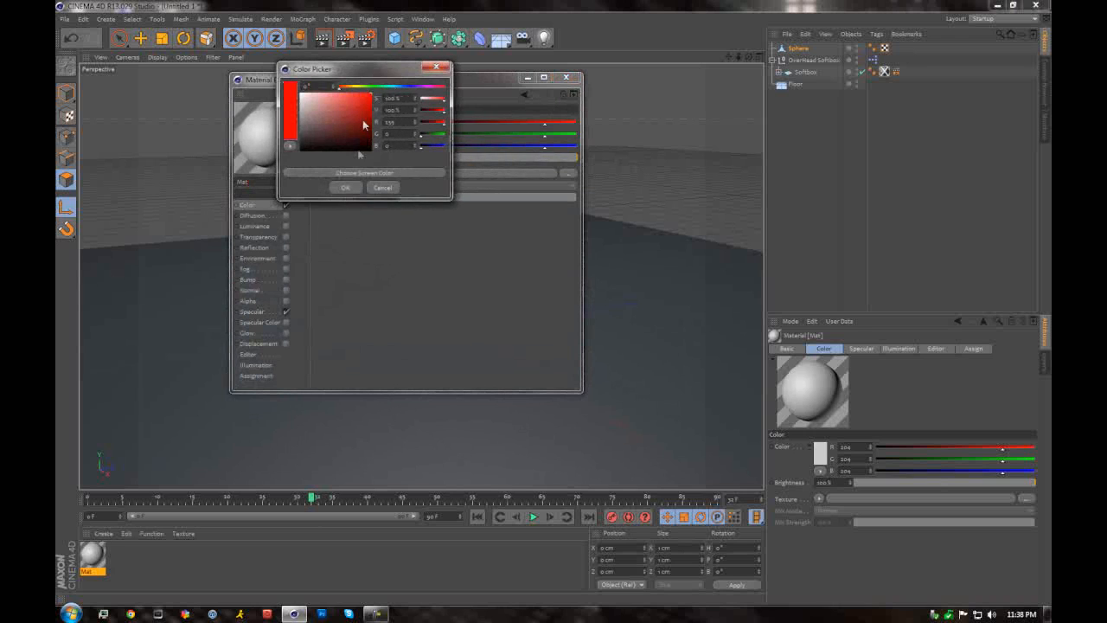
pyautogui.click(350, 187)
# - Enable Luminance on the material and set its color to pure red (255, 0, 0)
pyautogui.click(286, 226)
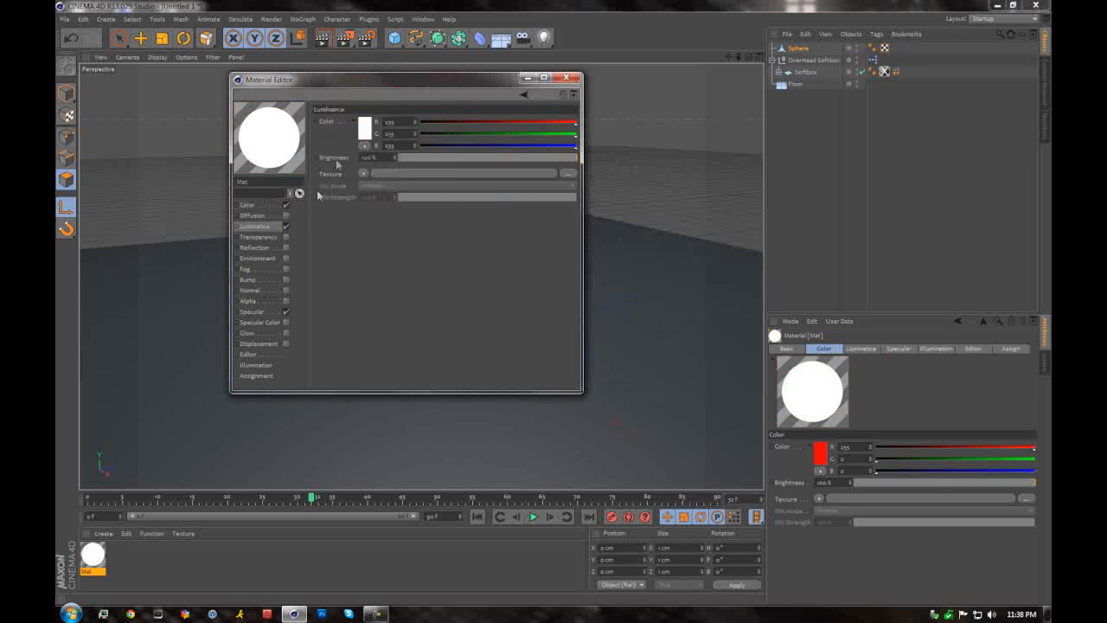
pyautogui.click(364, 130)
pyautogui.click(368, 94)
pyautogui.click(346, 186)
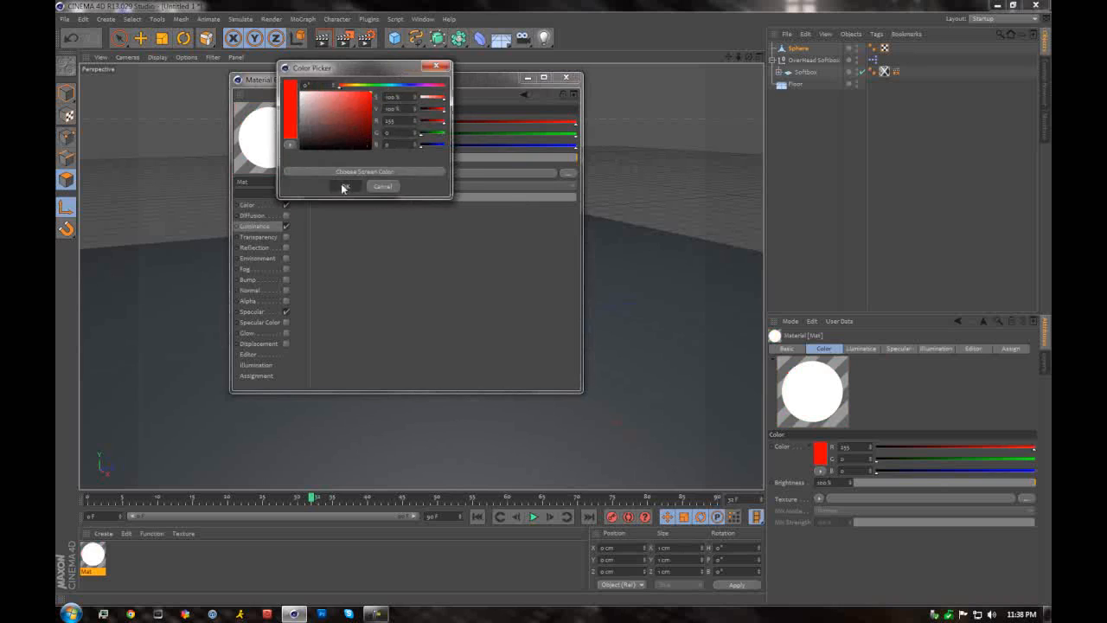
# - Enable Reflection on the material with a pure red color and turn on Glow
pyautogui.click(286, 248)
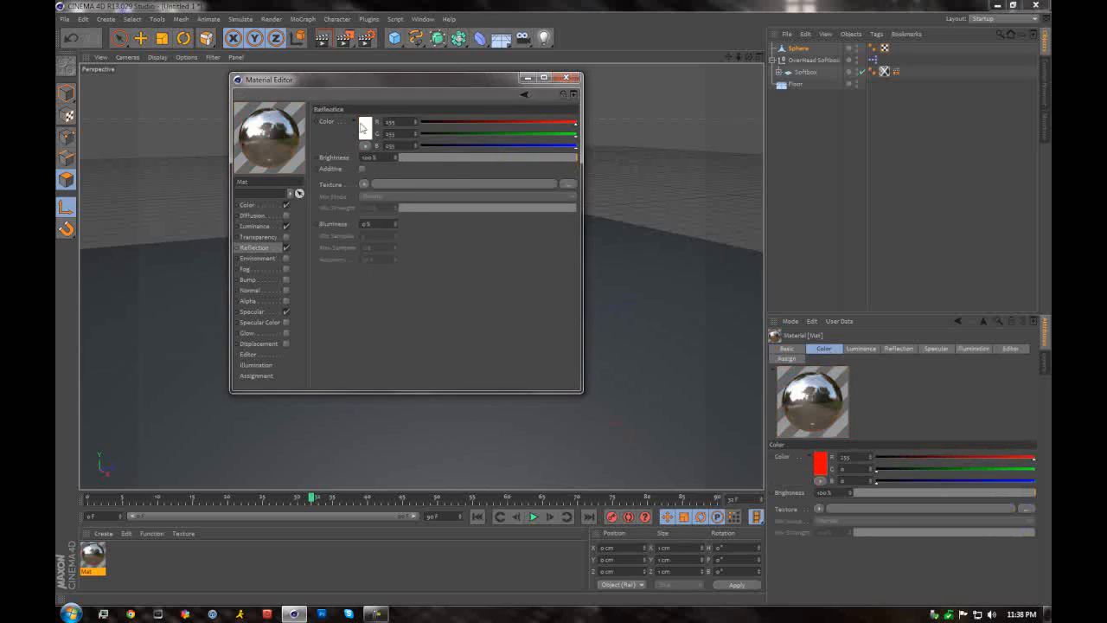
pyautogui.click(364, 128)
pyautogui.click(341, 179)
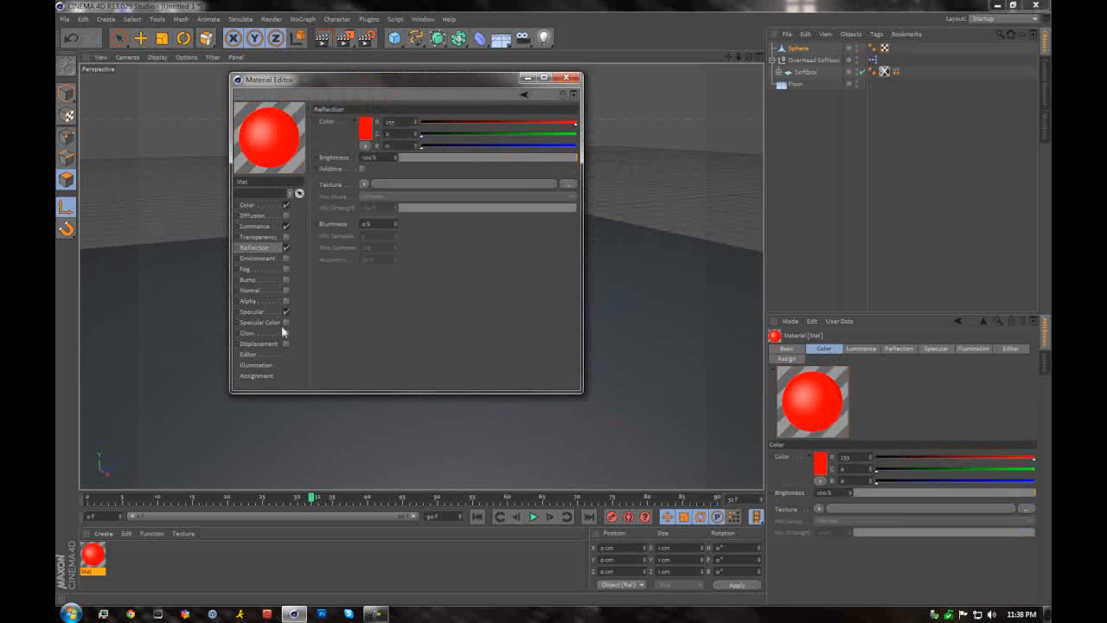
pyautogui.click(286, 332)
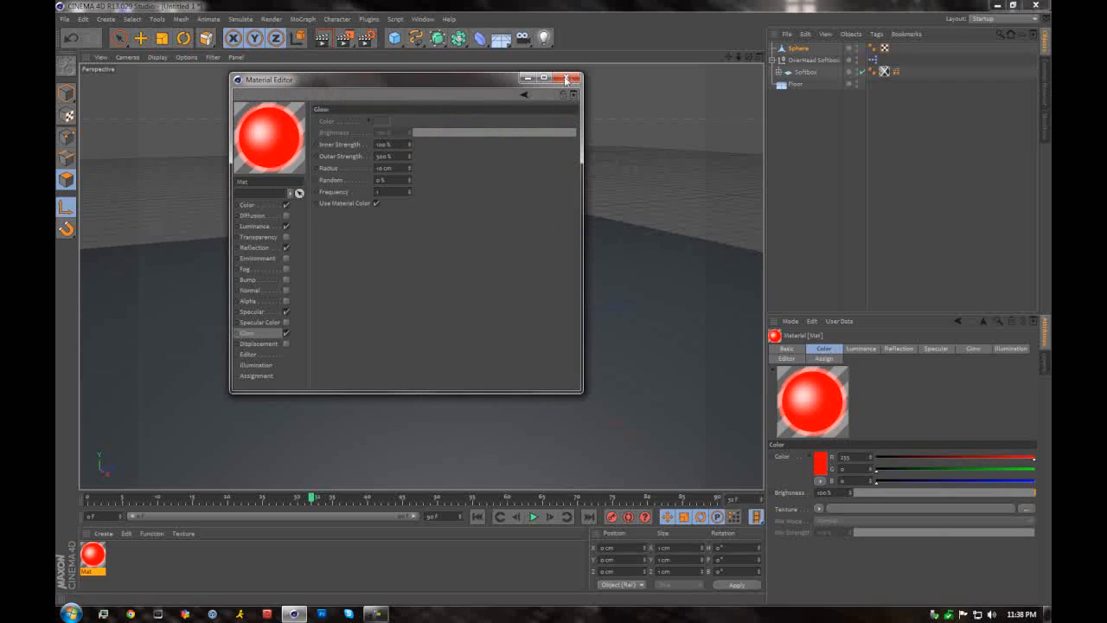
# - Close the material settings and apply the glowing red material to the selected crossing-band polygons of the sphere
pyautogui.click(565, 78)
pyautogui.moveTo(134, 534); pyautogui.dragTo(102, 562)
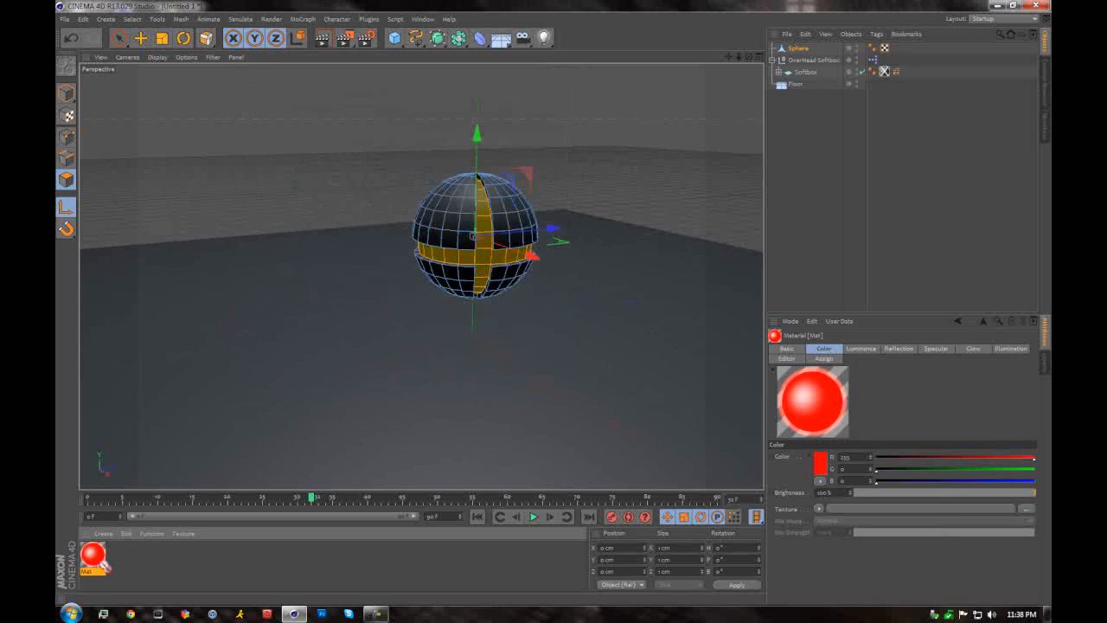
pyautogui.rightClick(100, 563)
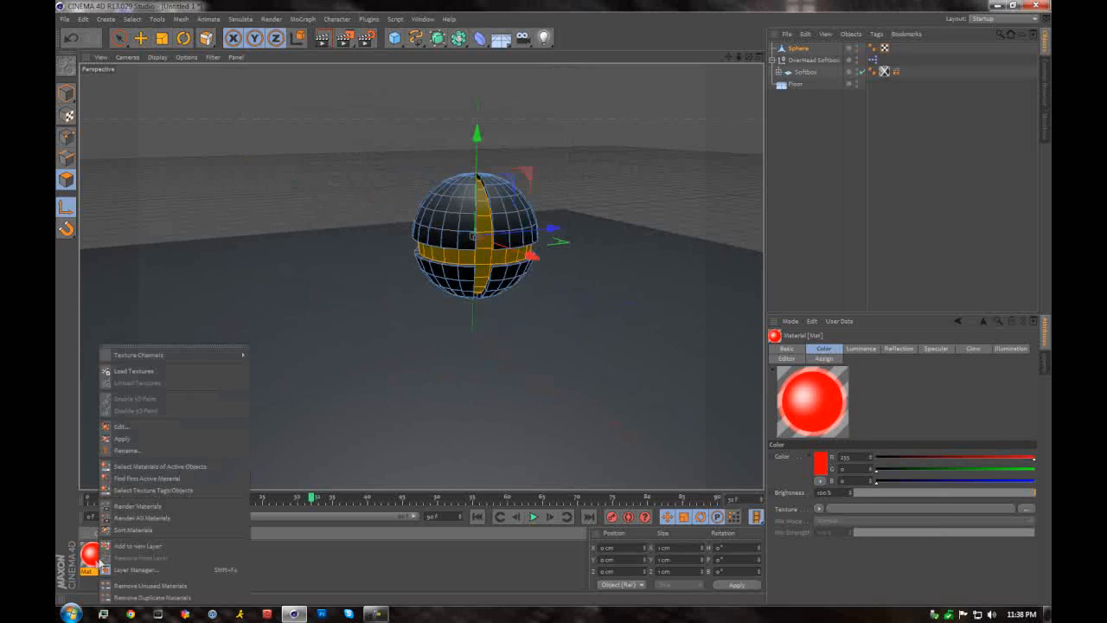
pyautogui.click(140, 442)
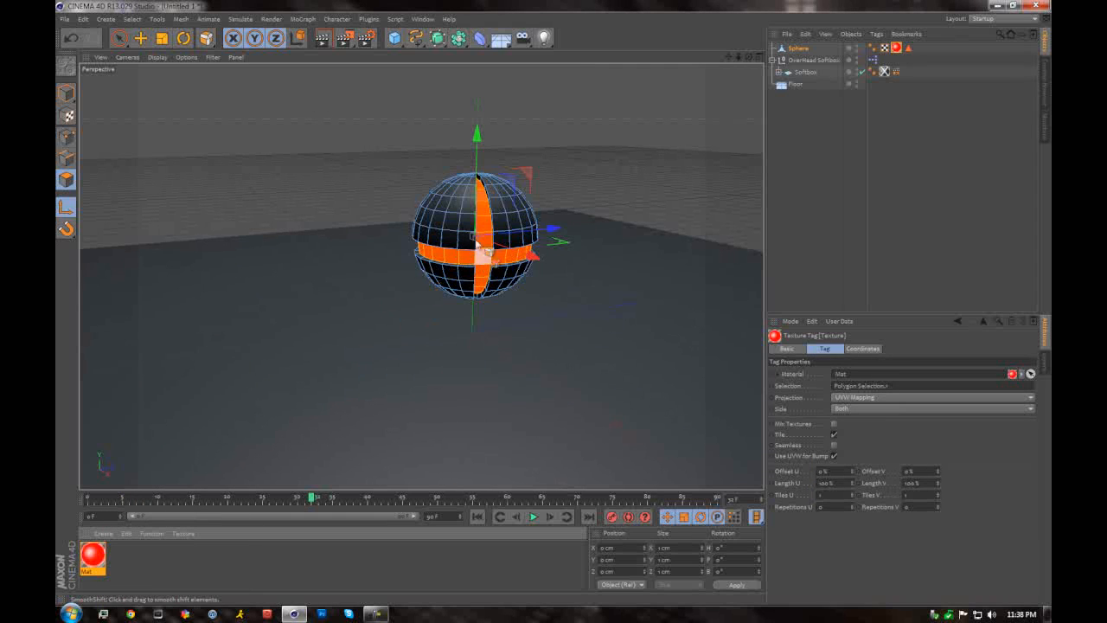
# - Create a second default material and invert the polygon selection to cover the sphere's surface outside the bands
pyautogui.click(103, 533)
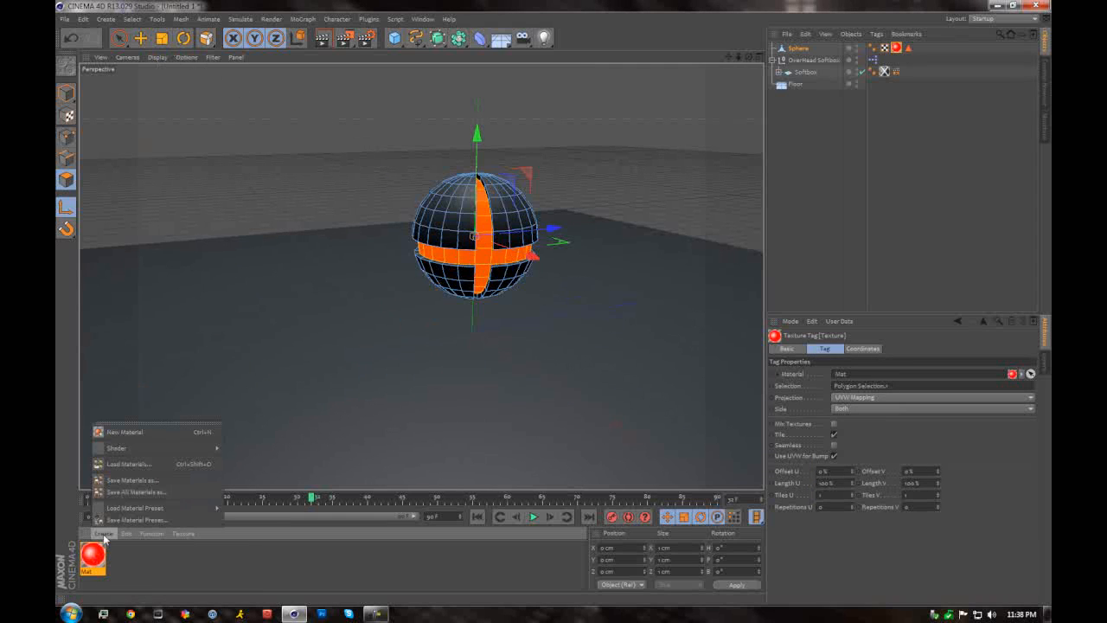
pyautogui.click(125, 431)
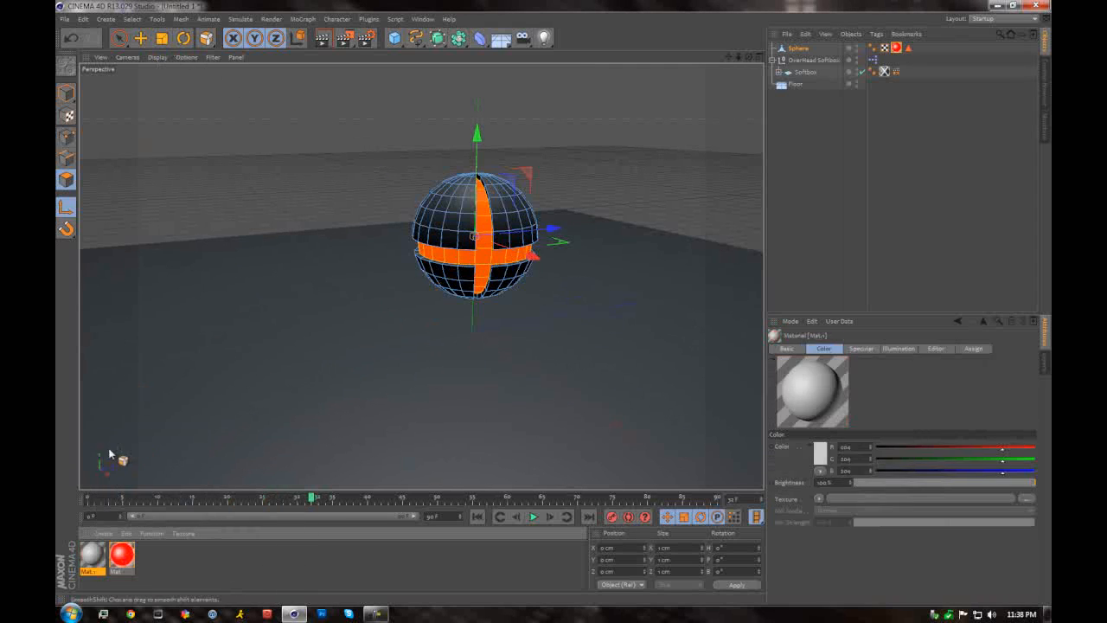
pyautogui.click(131, 19)
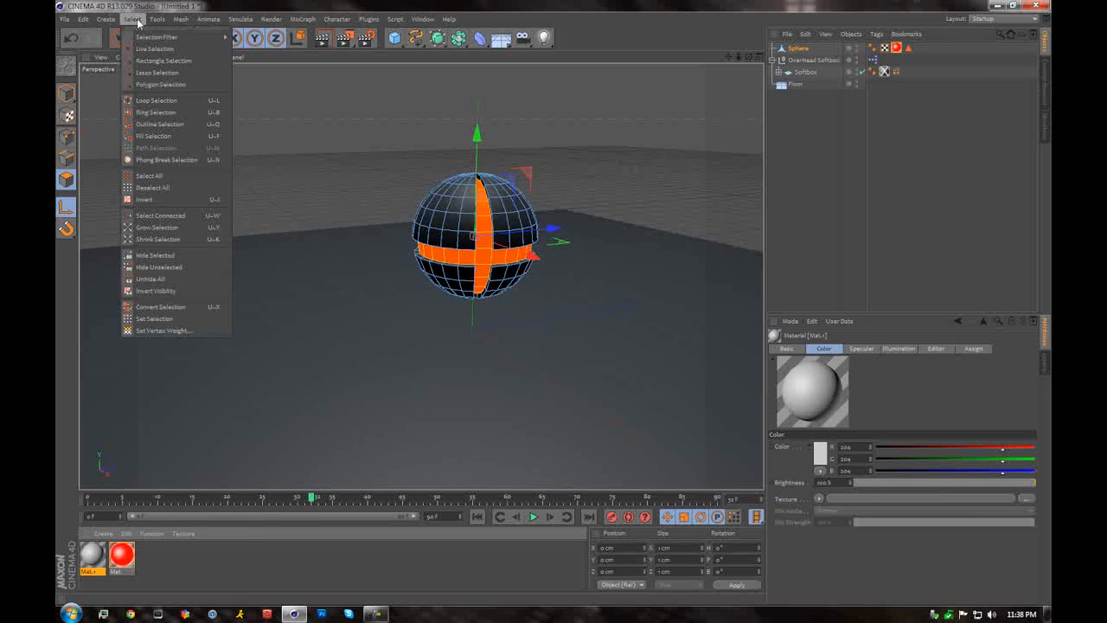
pyautogui.click(144, 198)
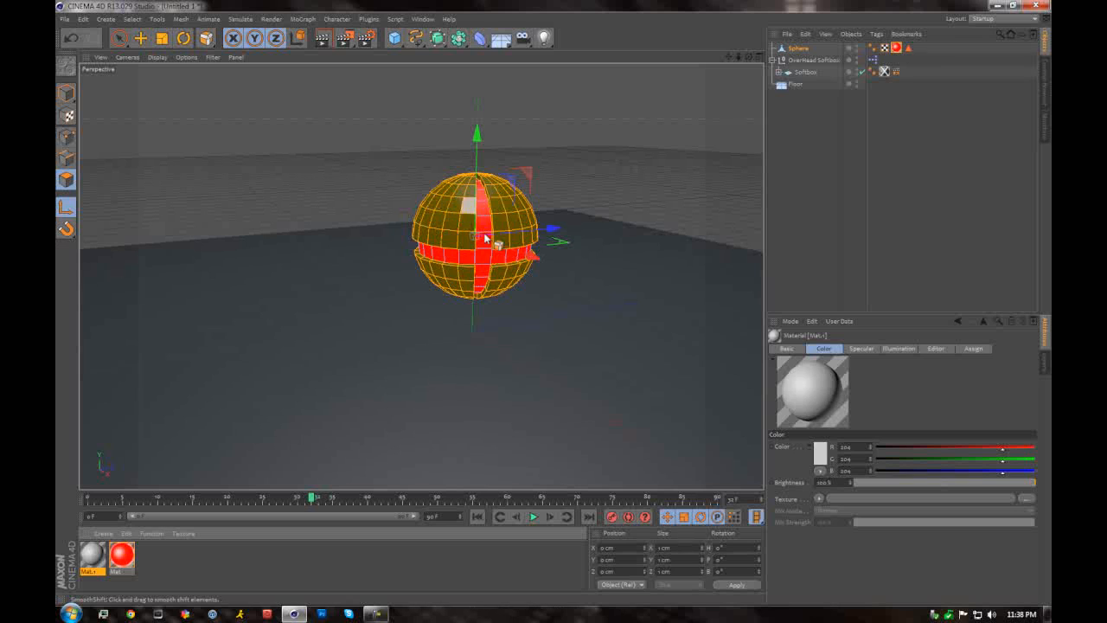
# - Apply the new grey material to the selected outer polygons, deselect the sphere and render the view
pyautogui.rightClick(93, 560)
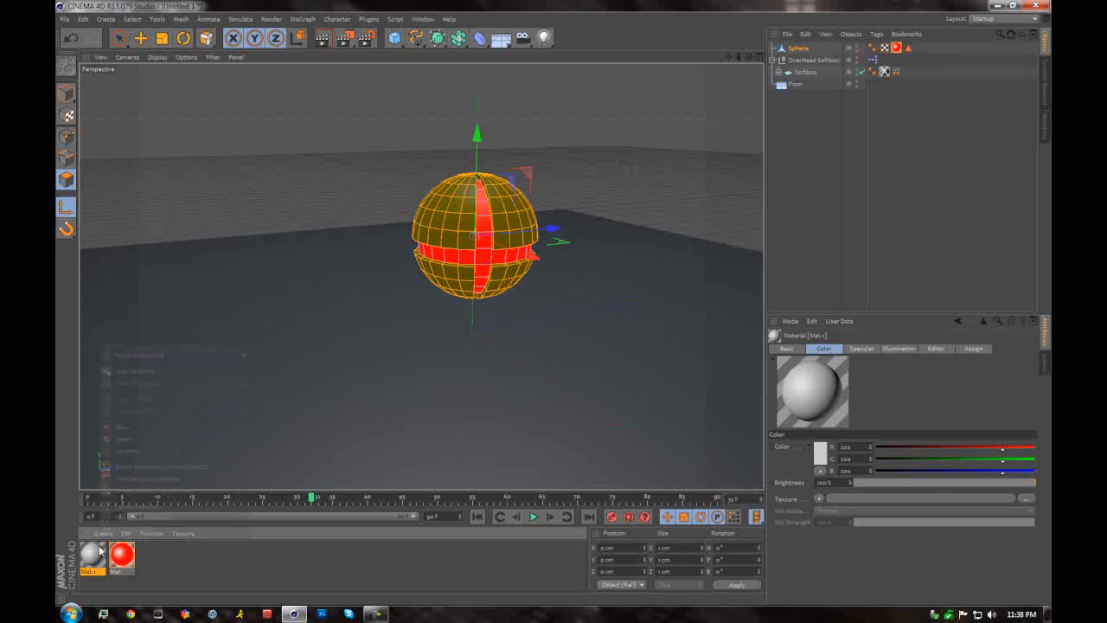
pyautogui.click(126, 438)
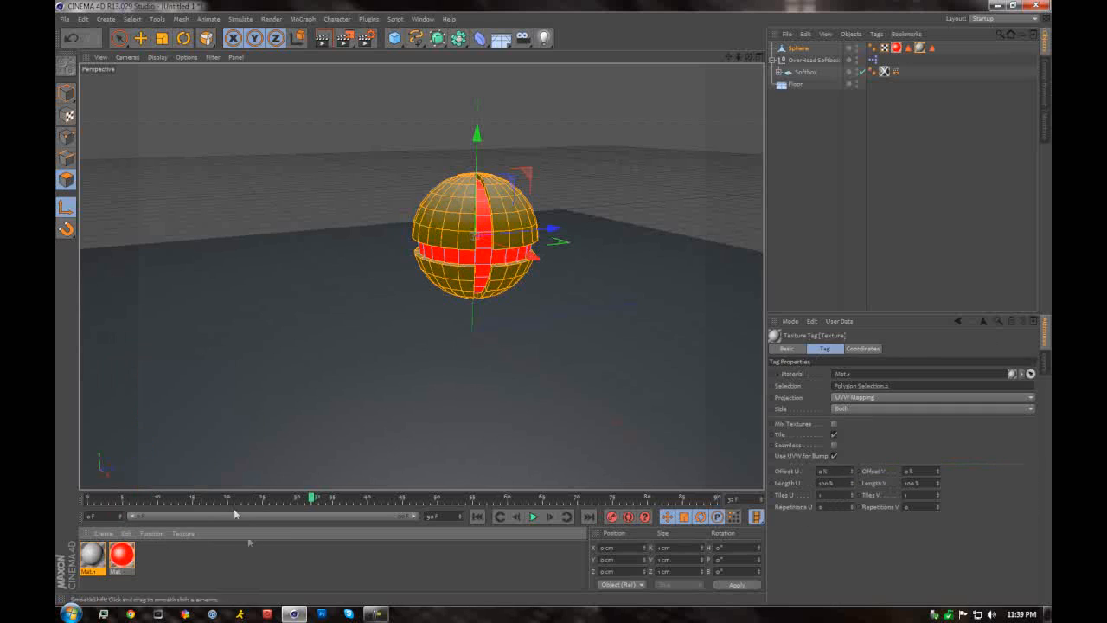
pyautogui.click(822, 169)
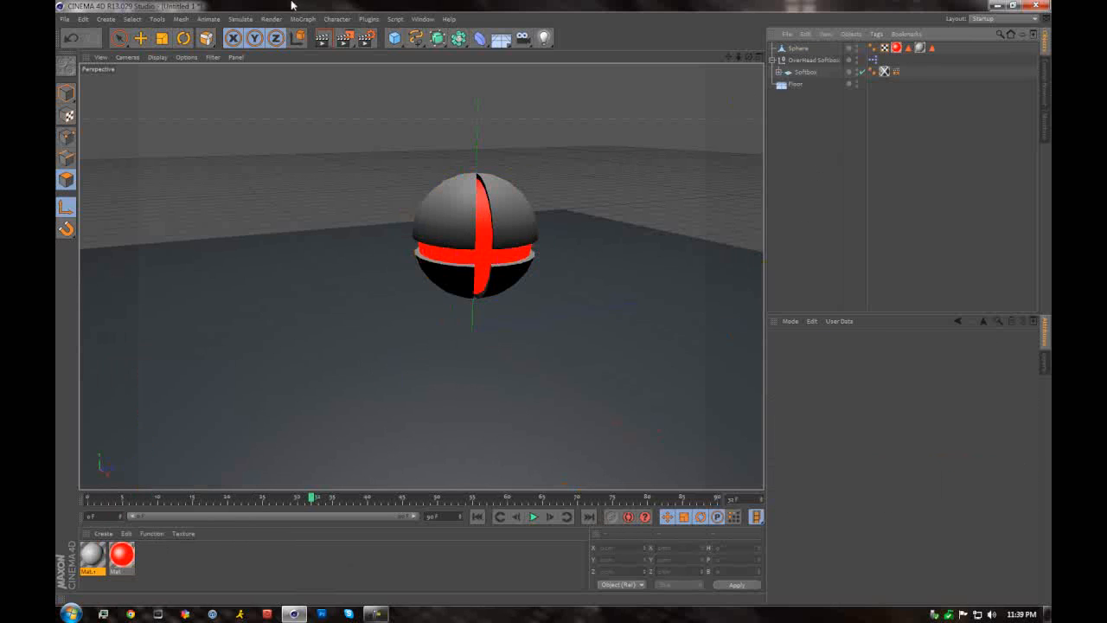
pyautogui.click(324, 44)
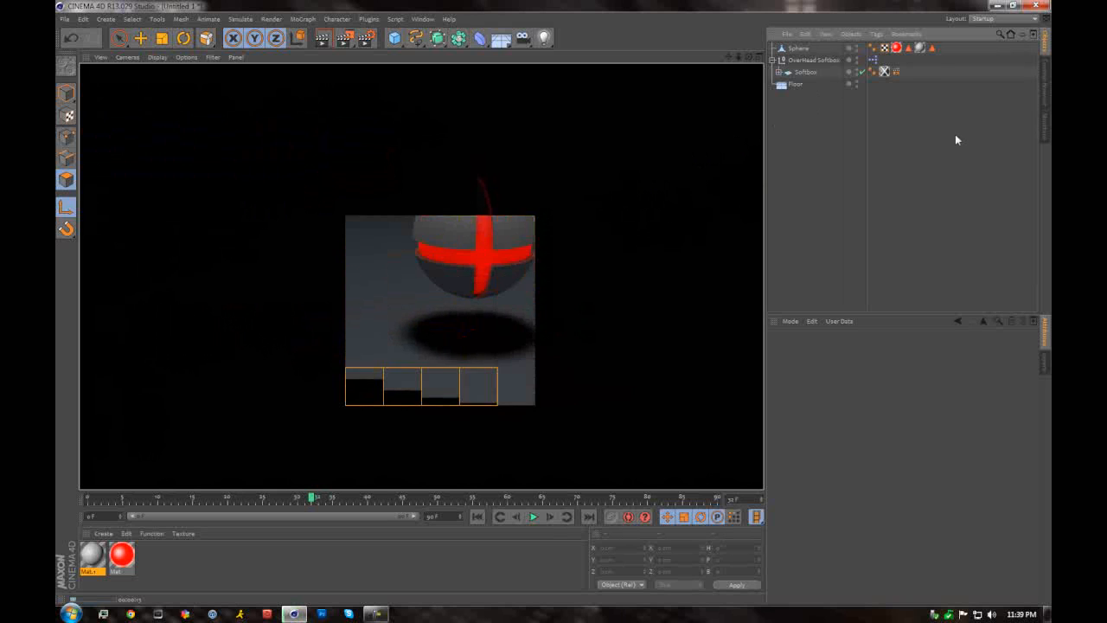
# - Load the Chrome material from the Greyscalegorilla Textures library and apply it to the floor
pyautogui.click(1048, 97)
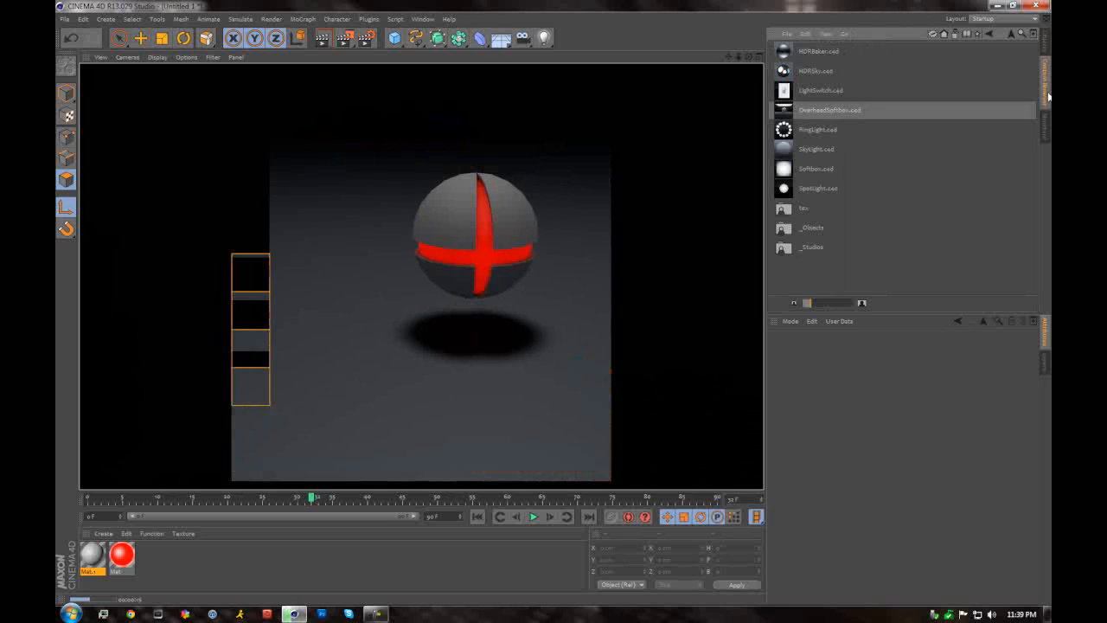
pyautogui.click(956, 35)
pyautogui.doubleClick(815, 106)
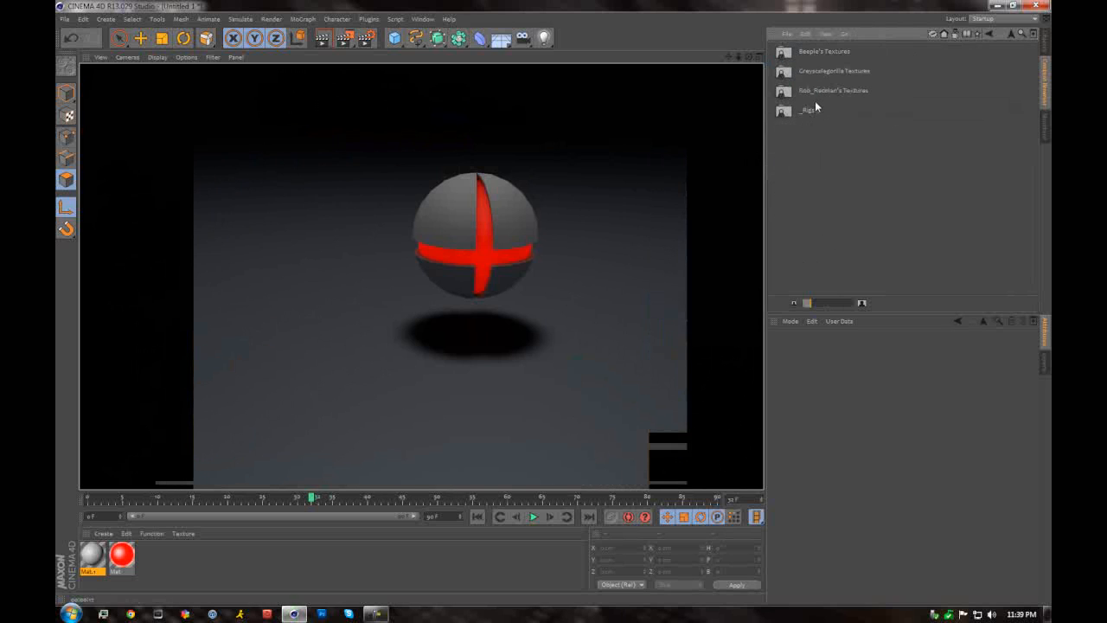
pyautogui.doubleClick(815, 75)
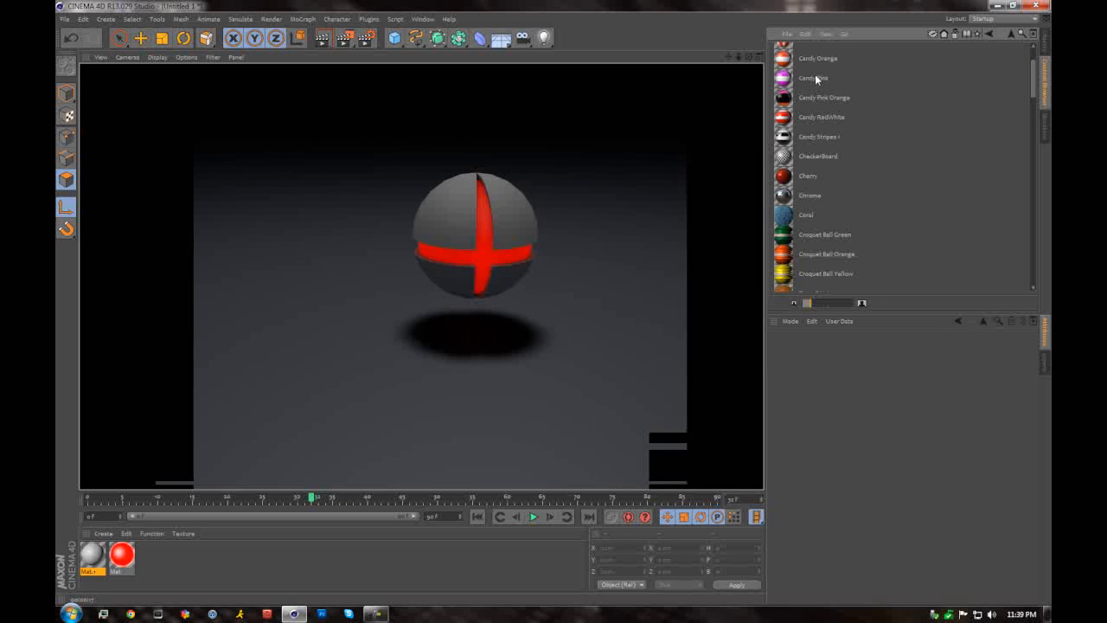
pyautogui.doubleClick(812, 197)
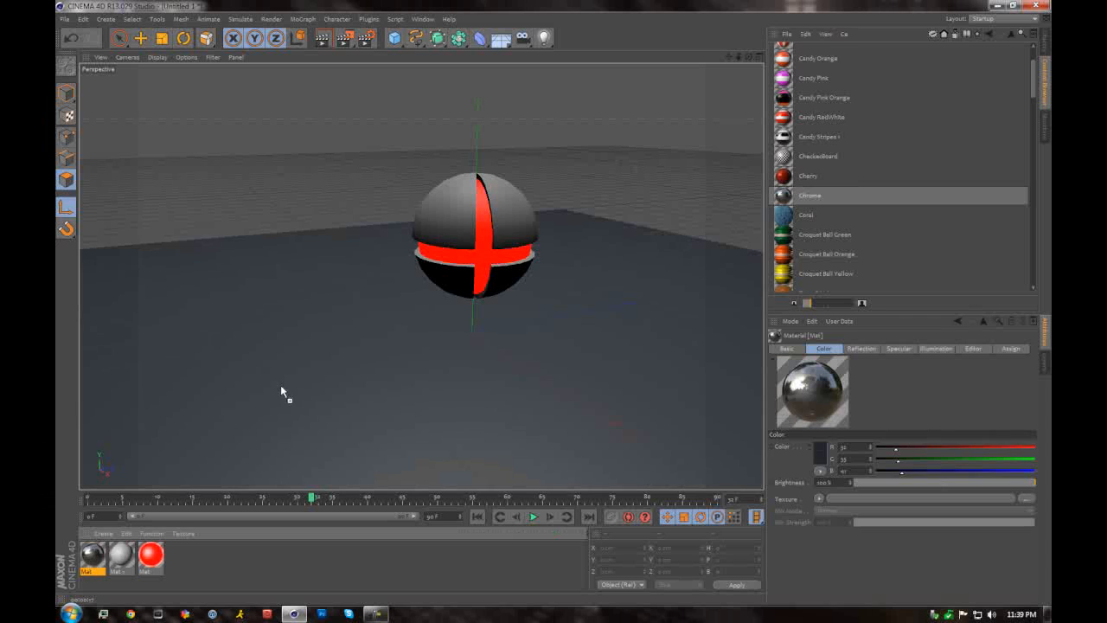
pyautogui.moveTo(281, 392); pyautogui.dragTo(282, 393)
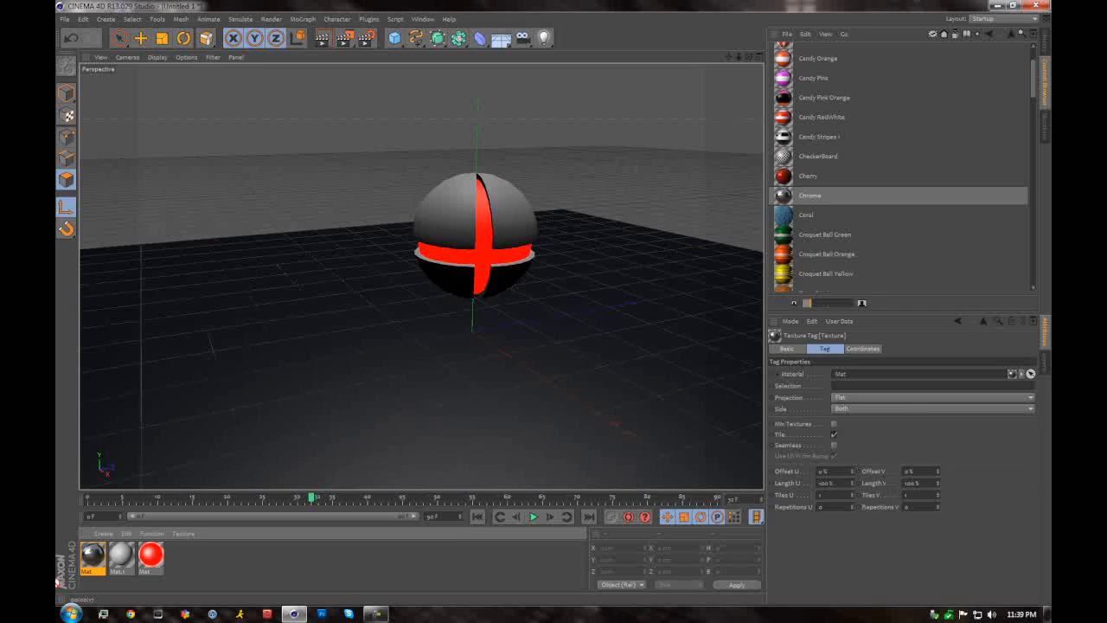
# - Replace the grey material on the sphere's outer polygons with Chrome, keeping the red bands, and render the view
pyautogui.click(1045, 47)
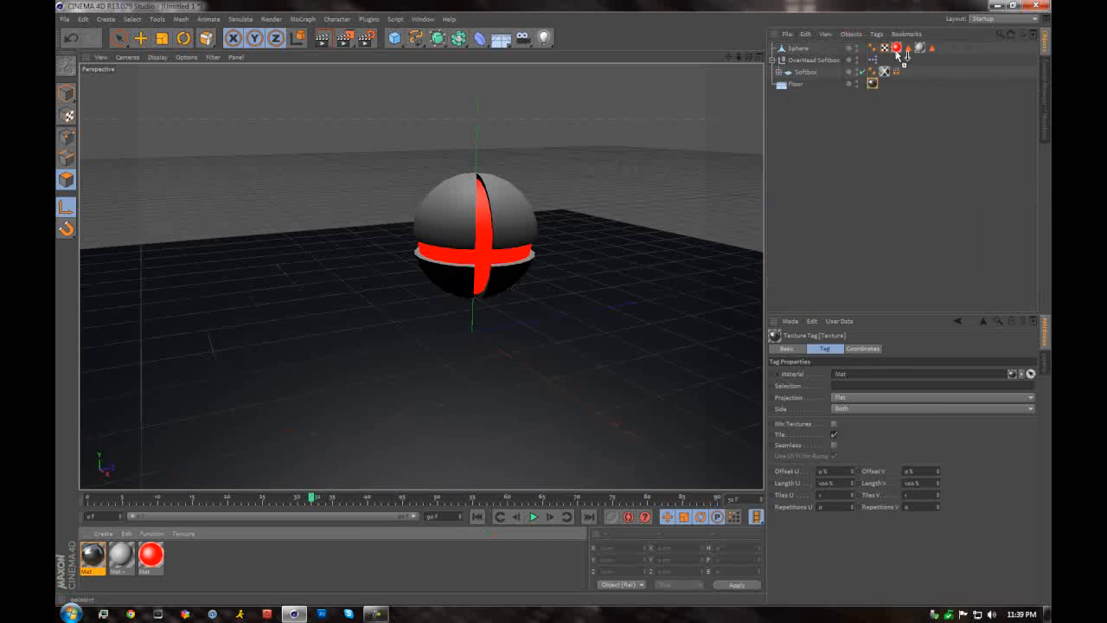
pyautogui.moveTo(915, 49); pyautogui.dragTo(922, 49)
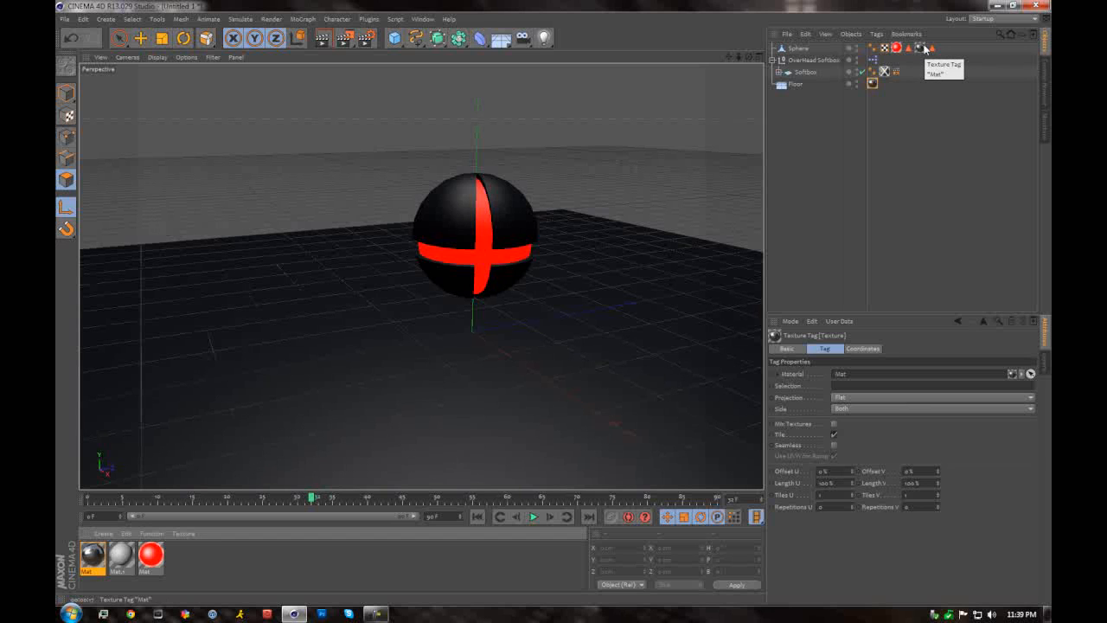
pyautogui.moveTo(925, 49); pyautogui.dragTo(463, 358)
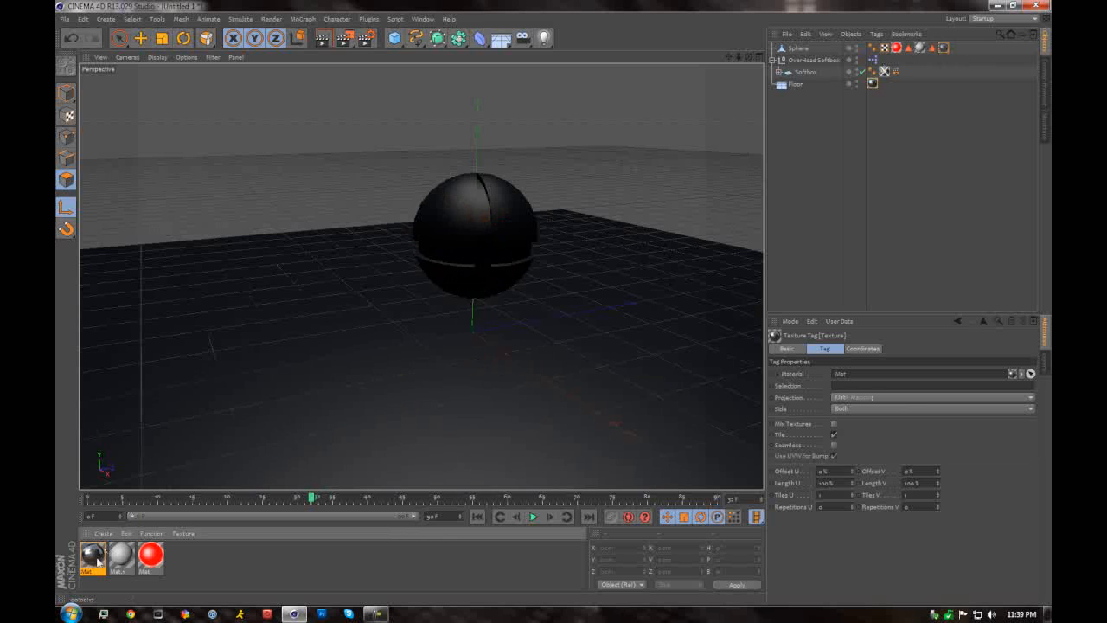
pyautogui.hotkey('ctrl', 'z')
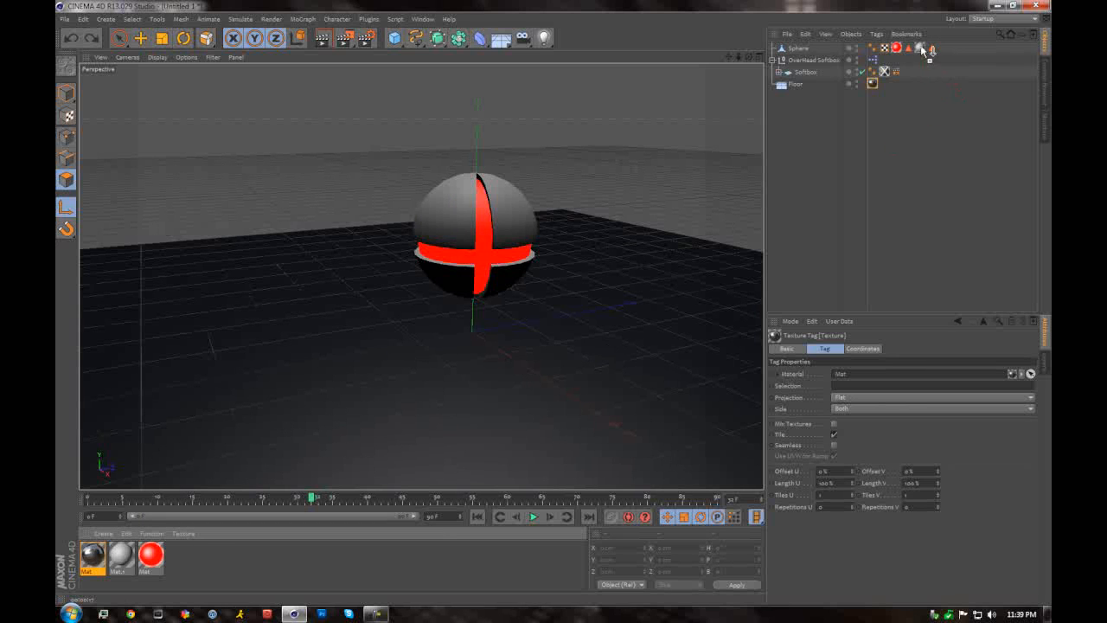
pyautogui.moveTo(923, 50); pyautogui.dragTo(498, 248)
pyautogui.moveTo(399, 330); pyautogui.dragTo(526, 198)
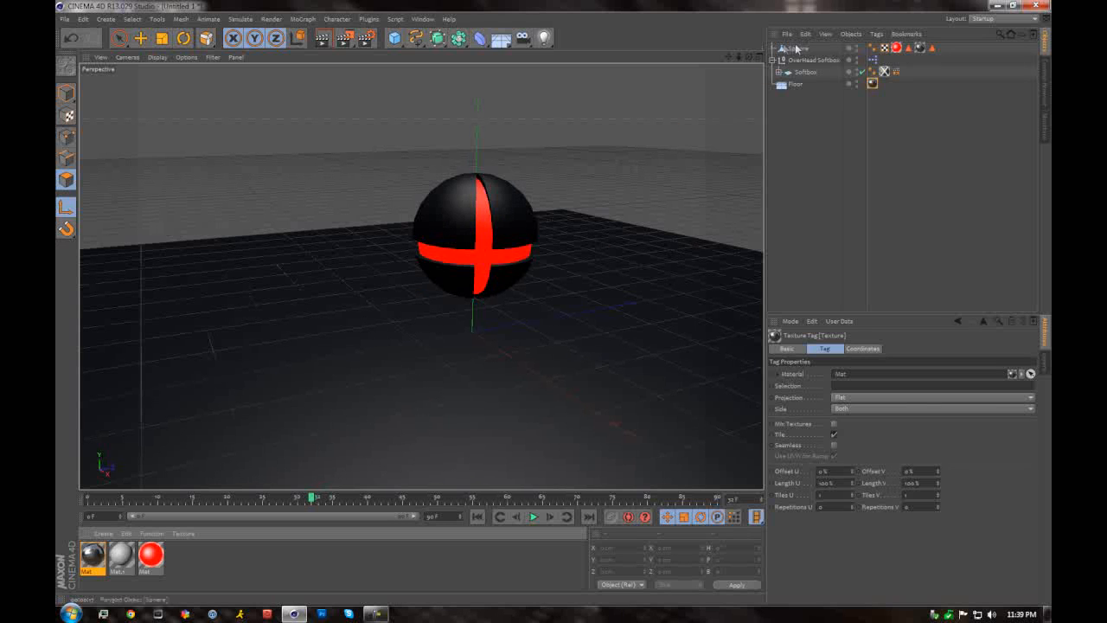
pyautogui.click(322, 37)
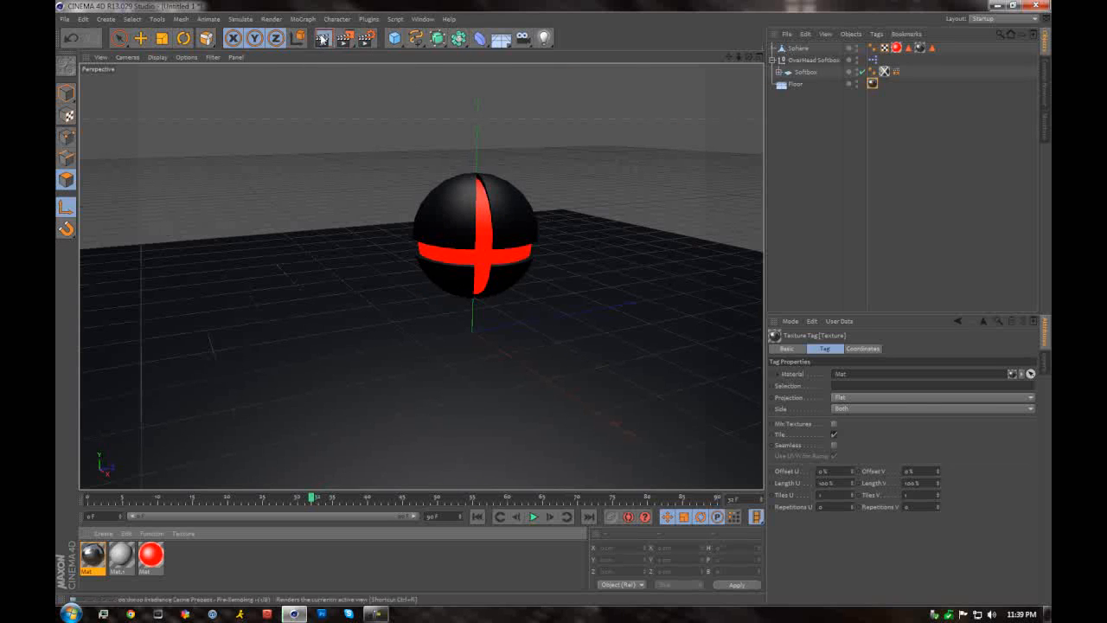
# - Add a Rigid Body simulation tag to the Sphere
pyautogui.click(875, 36)
pyautogui.click(875, 36)
pyautogui.click(807, 48)
pyautogui.click(876, 33)
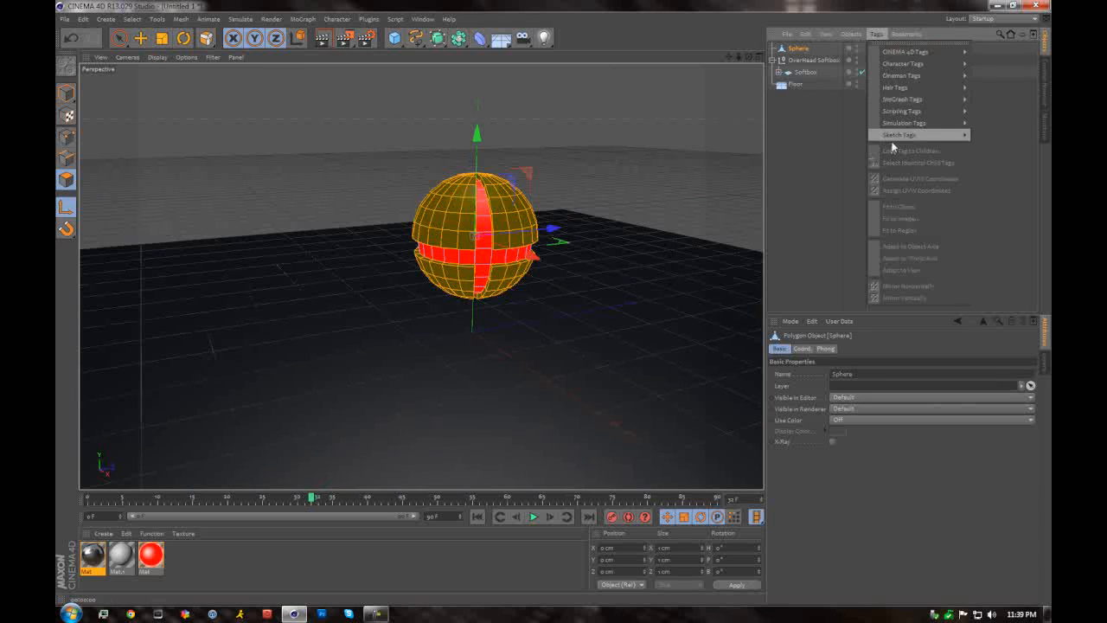
pyautogui.moveTo(900, 123)
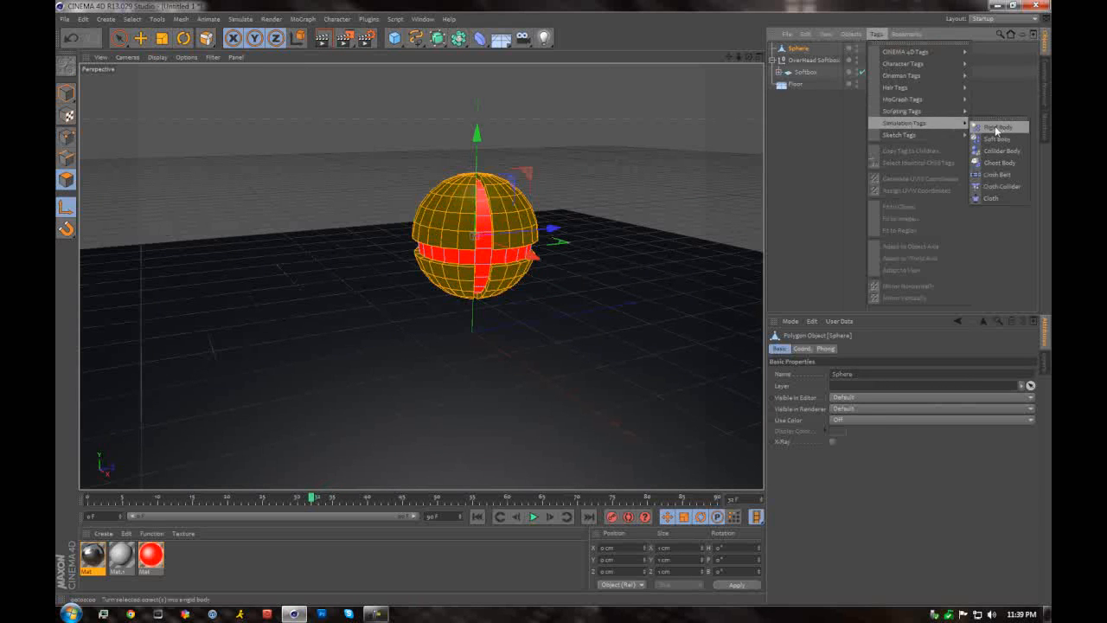
pyautogui.click(997, 128)
# - Add a Collider Body simulation tag to the Floor and deselect it
pyautogui.click(798, 87)
pyautogui.click(876, 34)
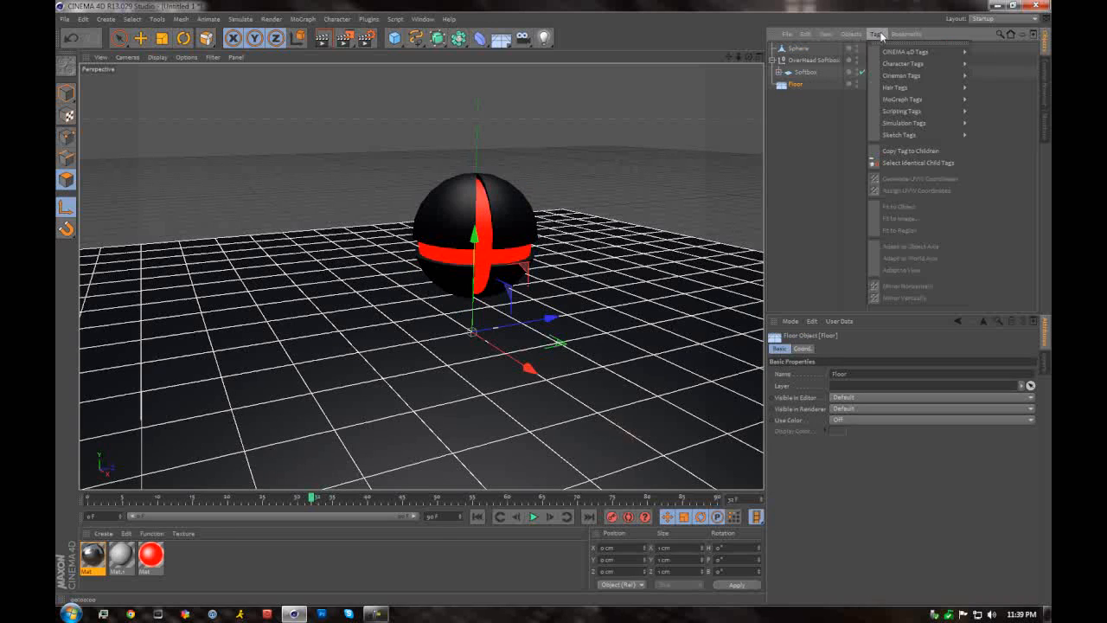
pyautogui.moveTo(916, 124)
pyautogui.click(995, 151)
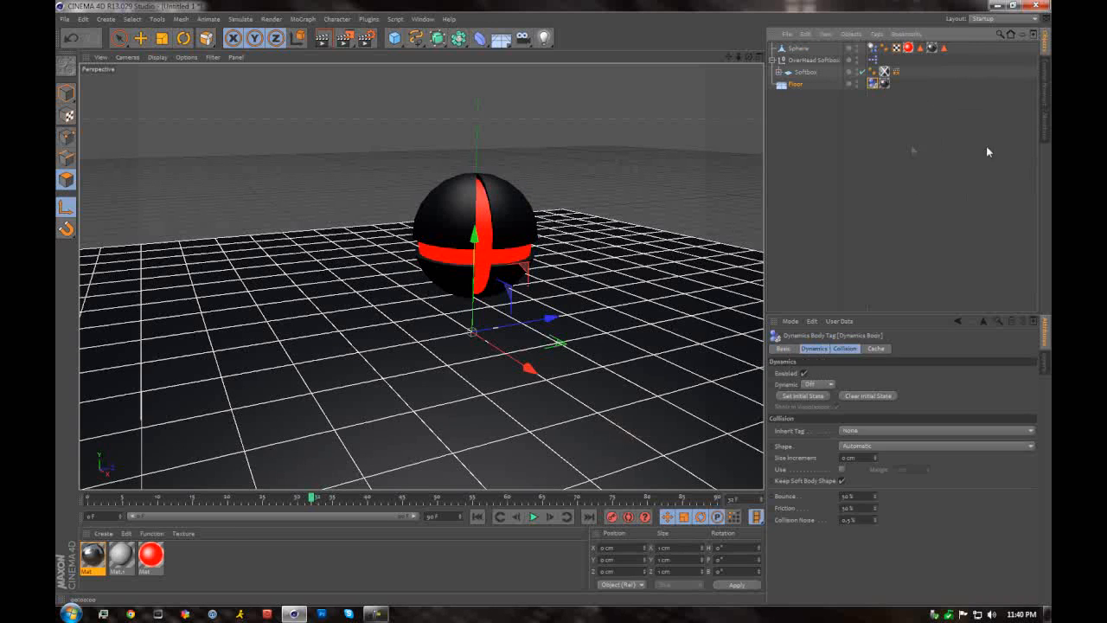
pyautogui.click(826, 163)
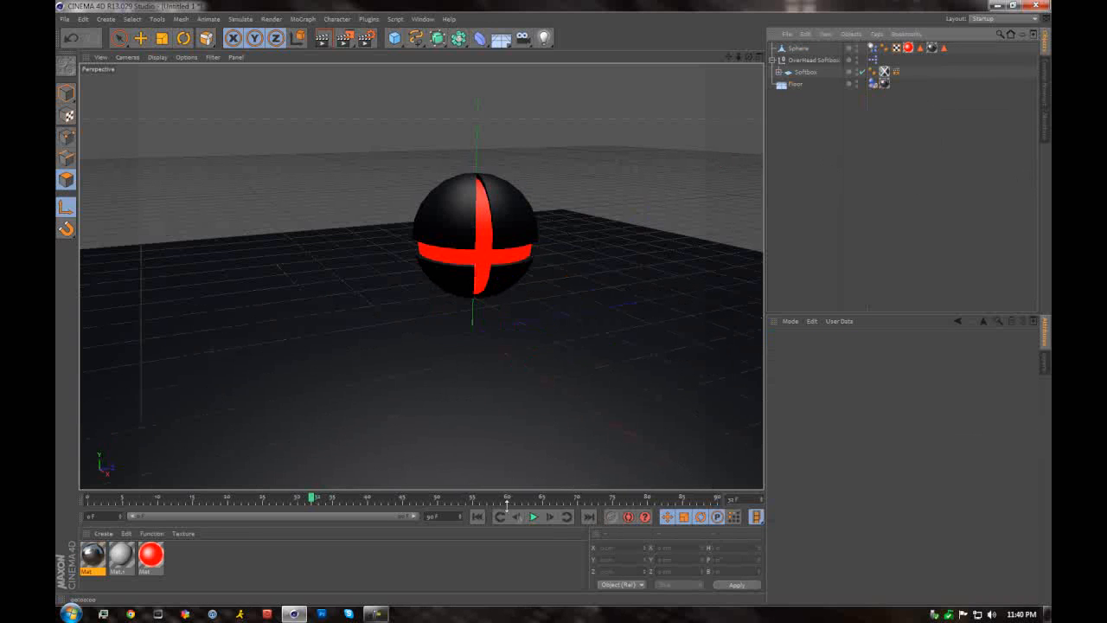
# - Play the sphere's drop simulation, rewind to frame 0, replay it and render the view
pyautogui.click(533, 517)
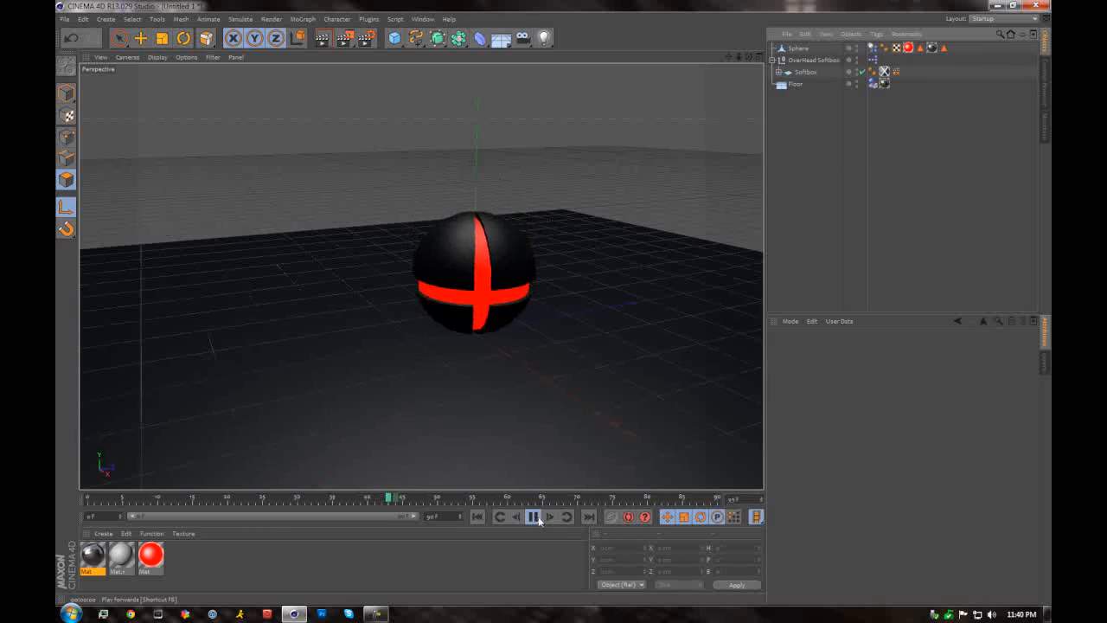
pyautogui.click(534, 516)
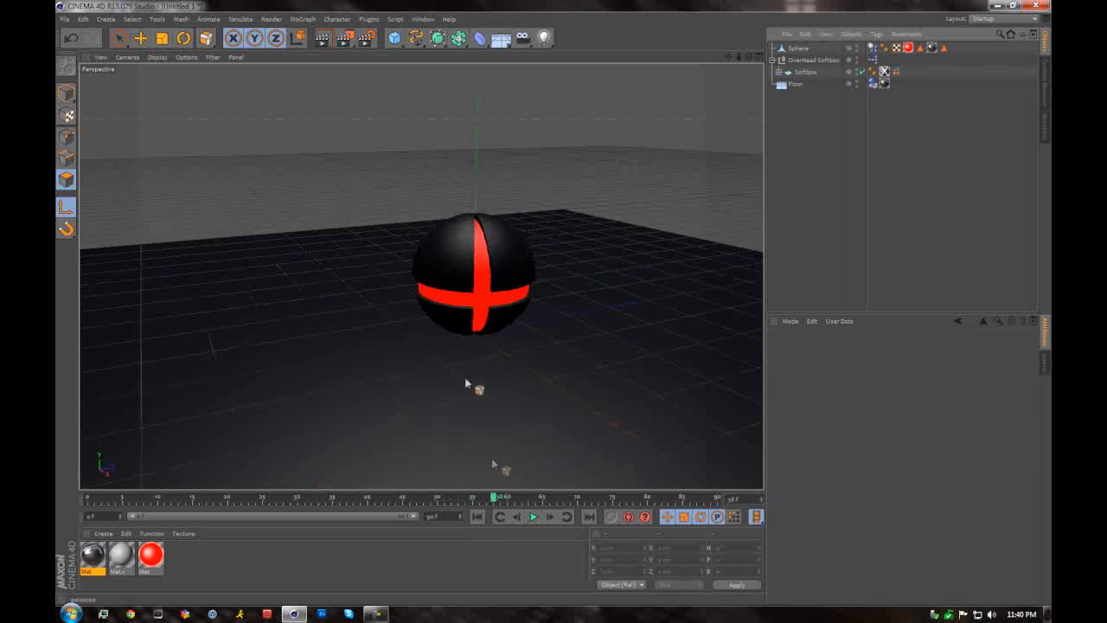
pyautogui.click(476, 516)
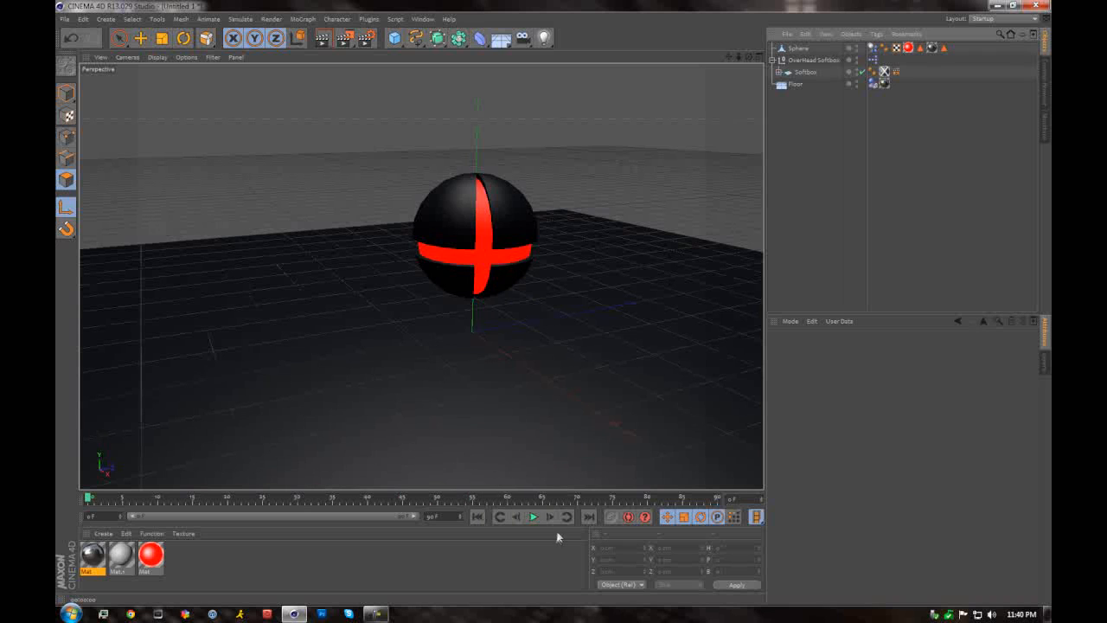
pyautogui.click(534, 516)
pyautogui.click(534, 516)
pyautogui.click(322, 37)
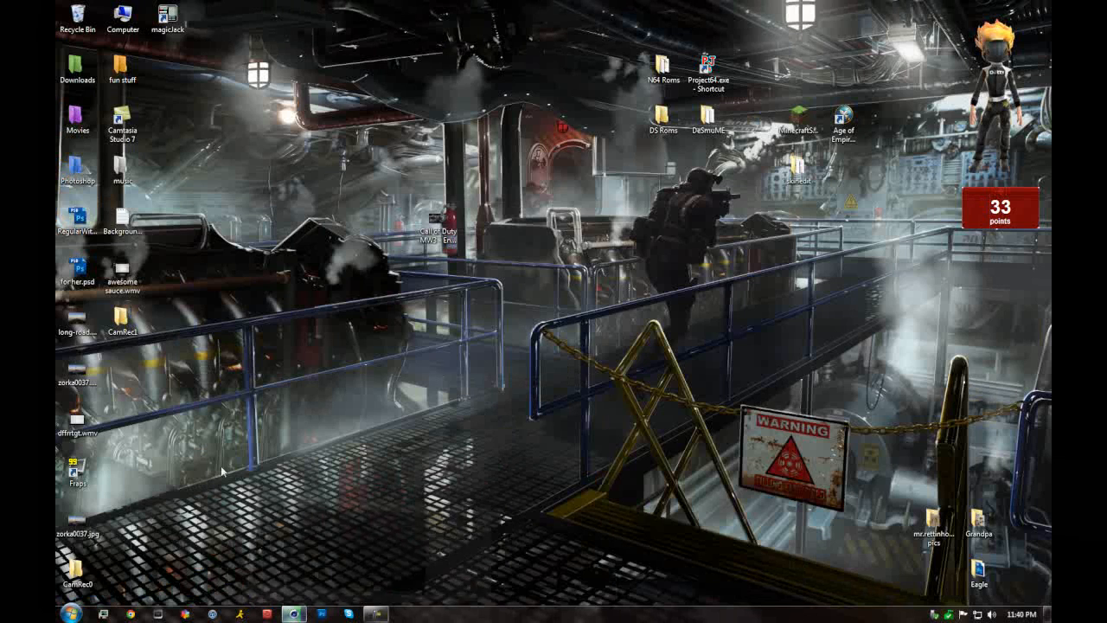
# - Open the Finished graphics folder inside the desktop's Photoshop folder and select the black-and-green JPG image
pyautogui.doubleClick(78, 173)
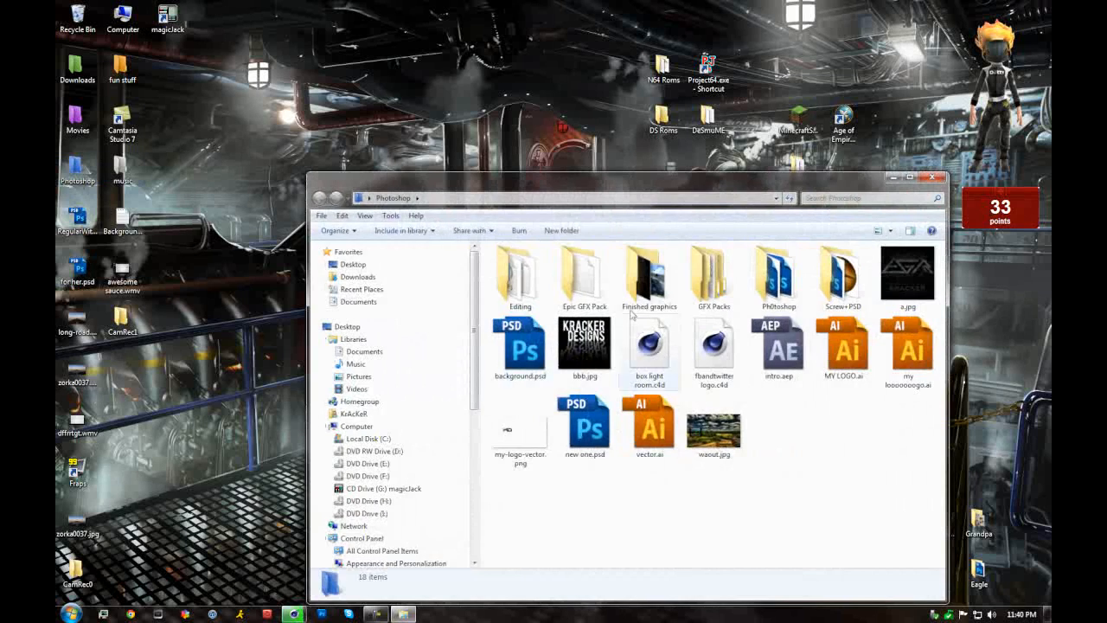
pyautogui.click(638, 288)
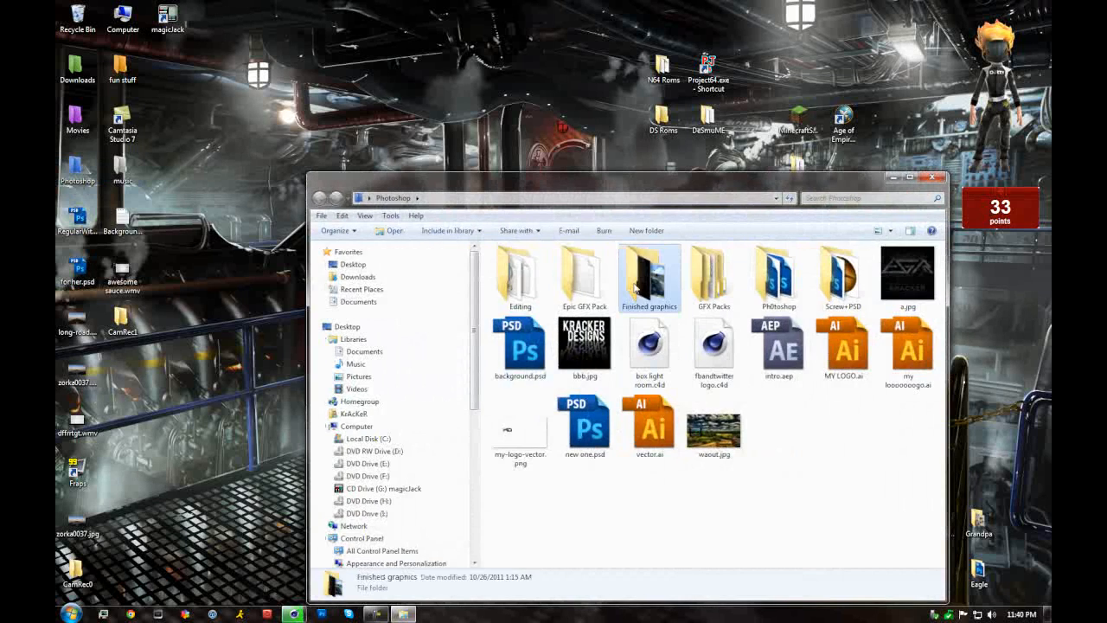
pyautogui.doubleClick(637, 288)
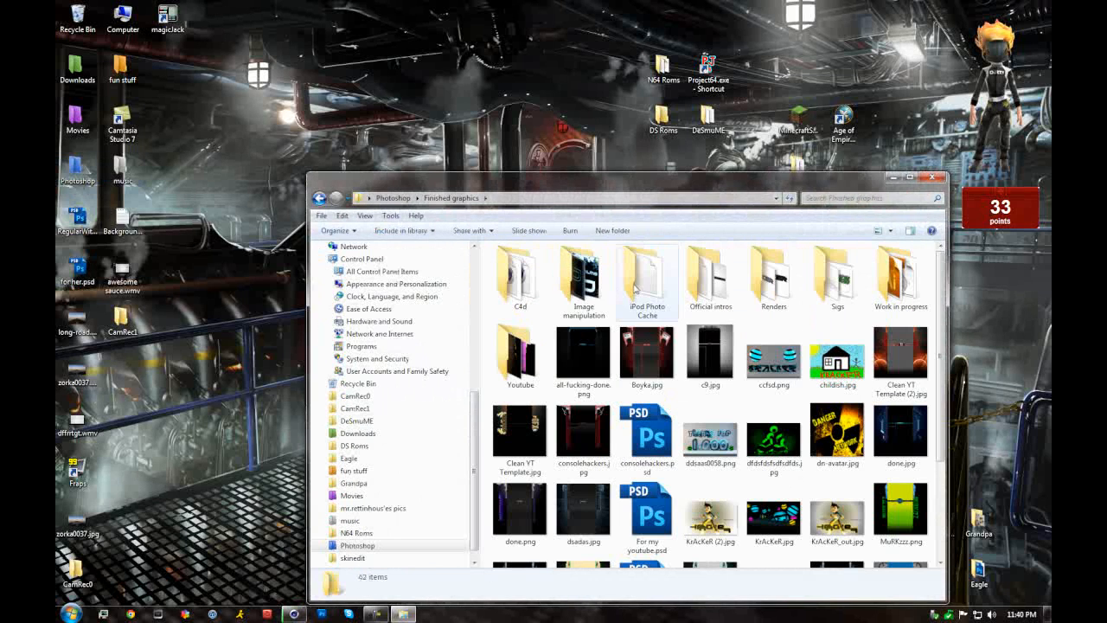
pyautogui.click(776, 444)
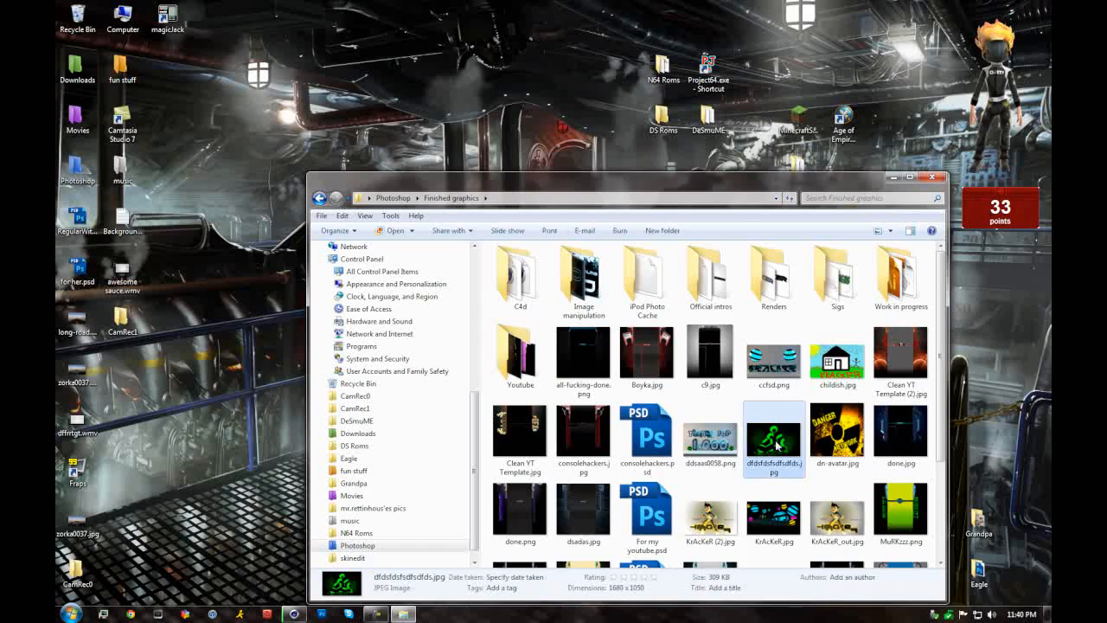
# - View the black-and-green image and rawr.jpg, close the Finished graphics folder and switch back to Cinema 4D
pyautogui.doubleClick(776, 444)
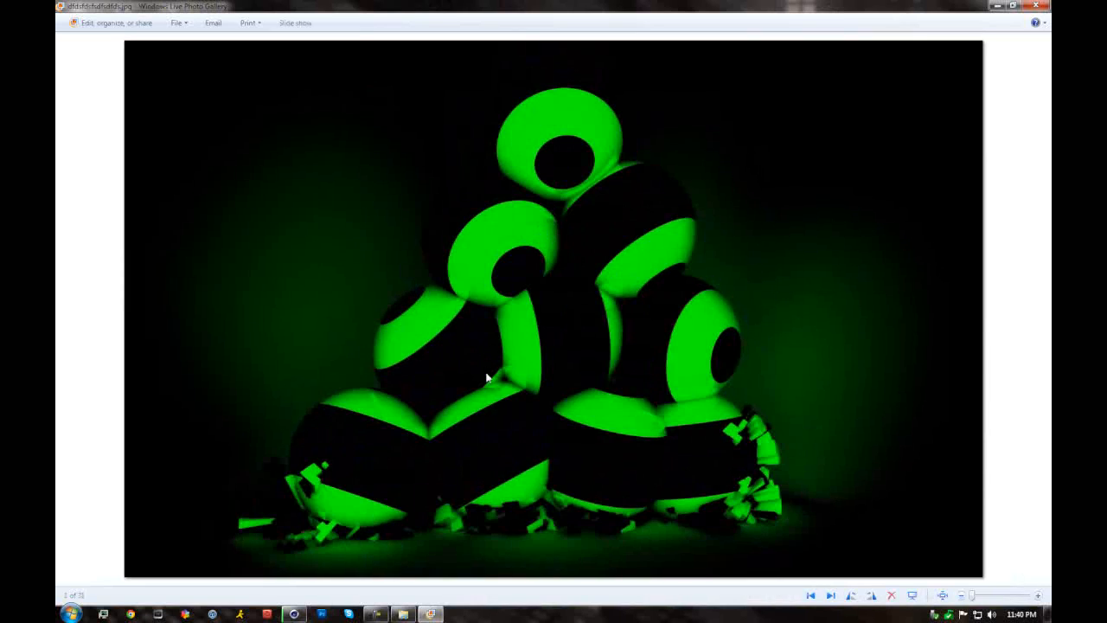
pyautogui.click(1037, 6)
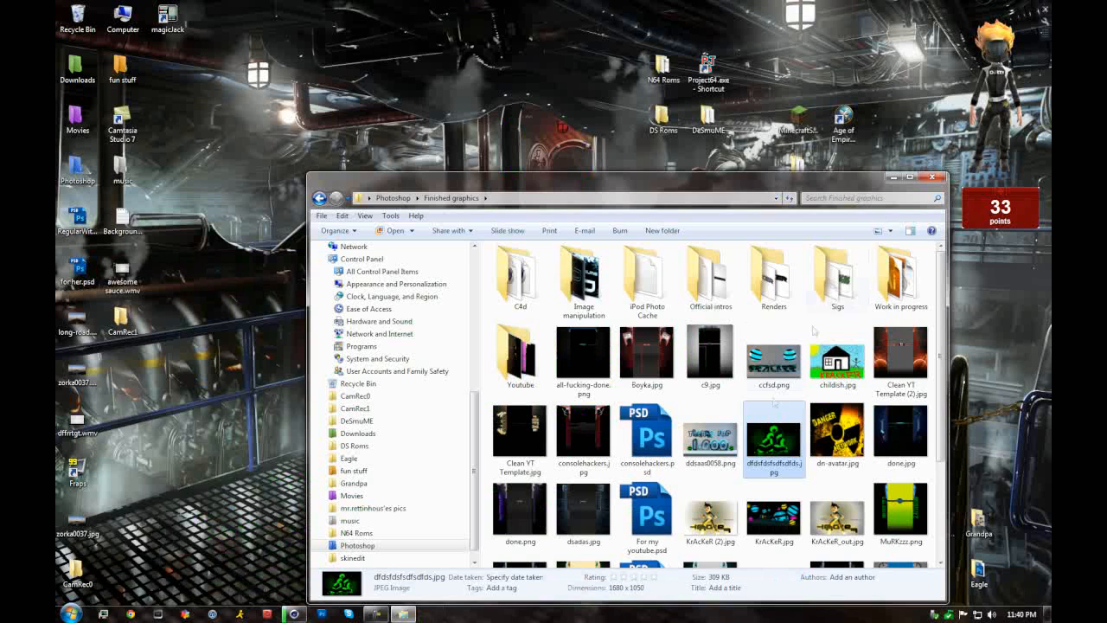
pyautogui.scroll(-2, 607, 447)
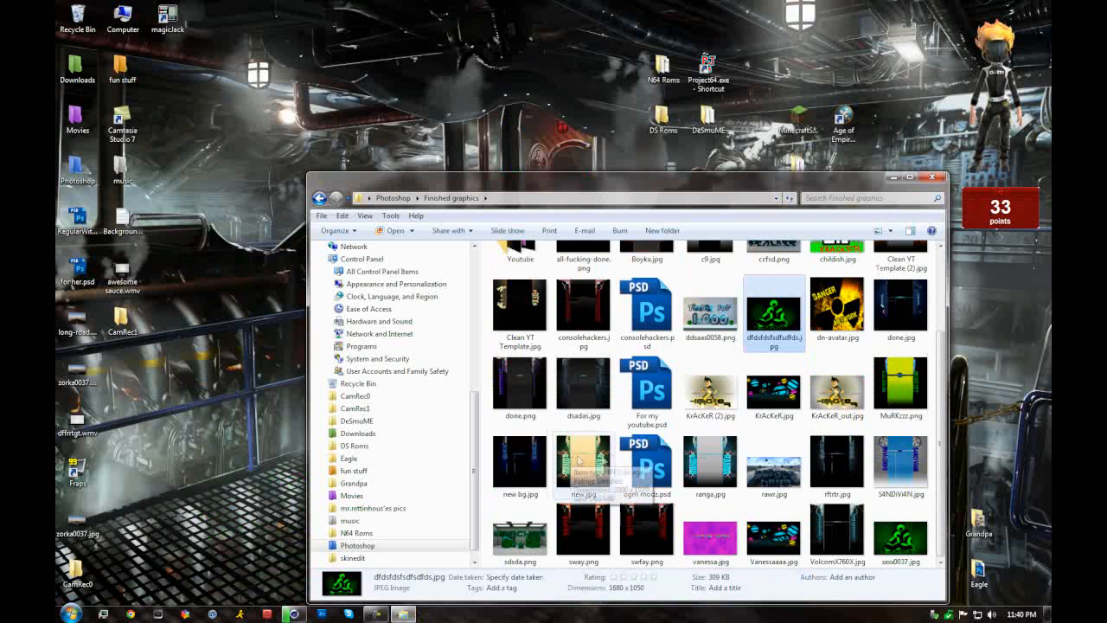
pyautogui.doubleClick(751, 462)
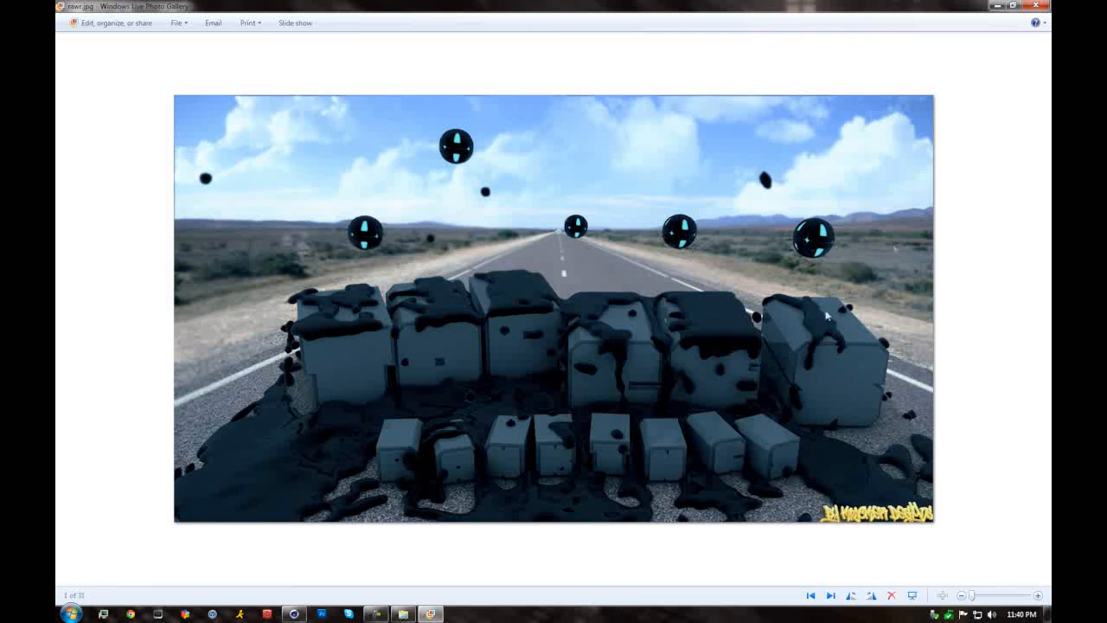
pyautogui.click(1035, 6)
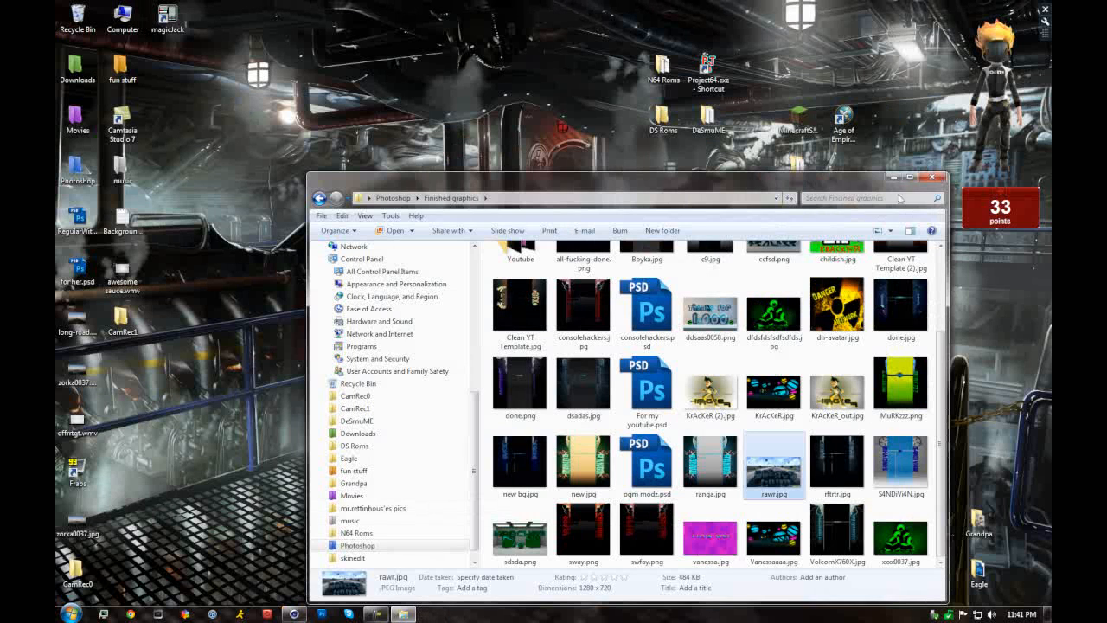
pyautogui.click(931, 178)
pyautogui.click(376, 614)
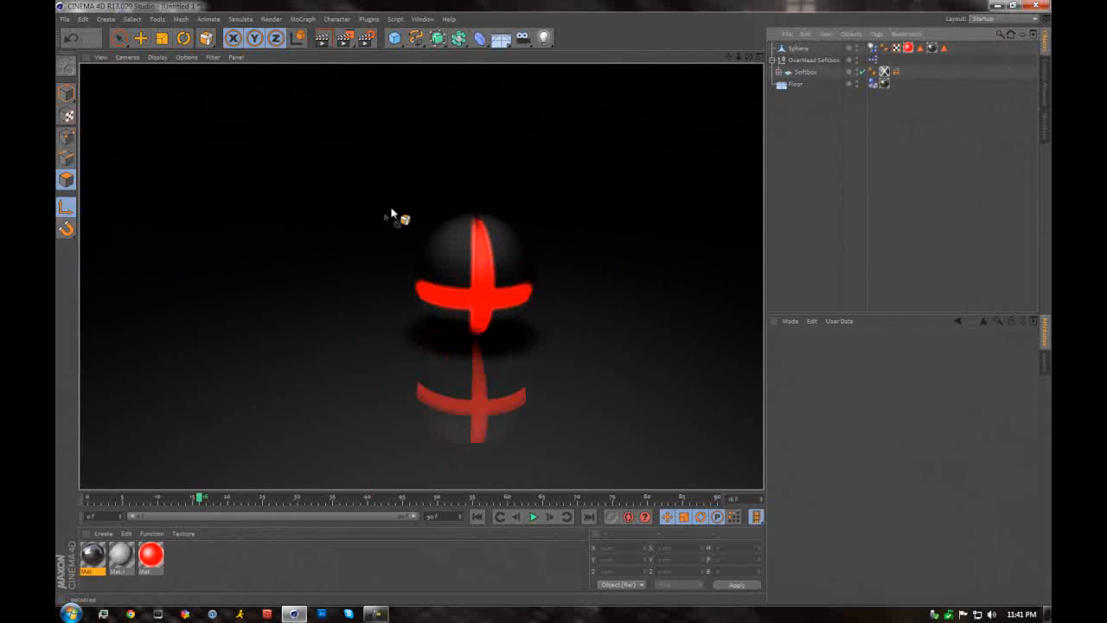
# - Disable Glow on the red material and set its Luminance brightness to 50%
pyautogui.doubleClick(151, 558)
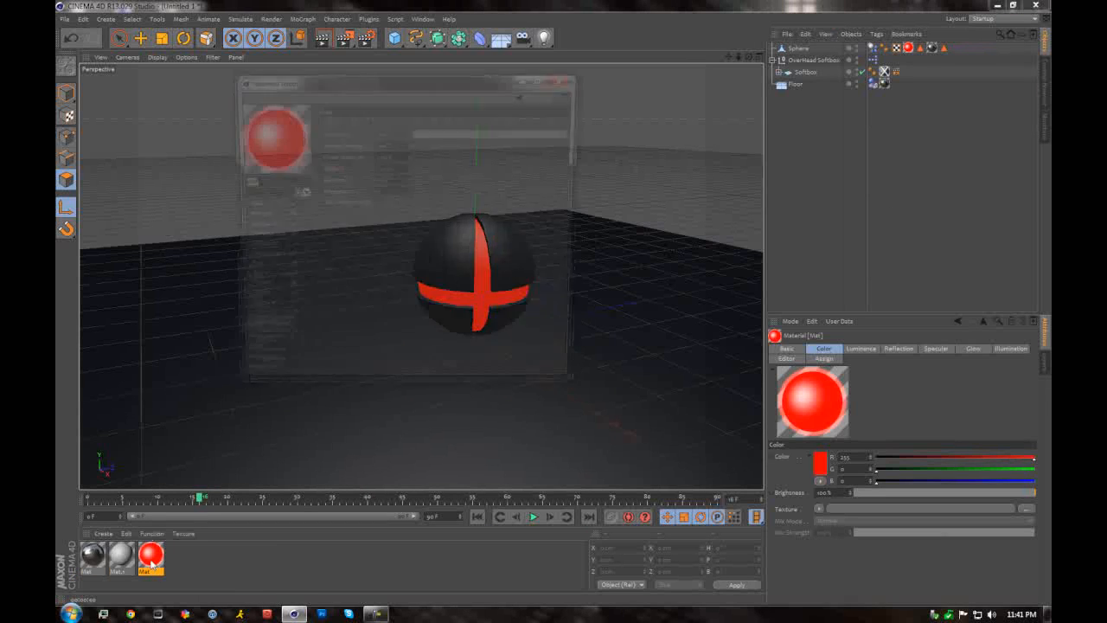
pyautogui.click(286, 333)
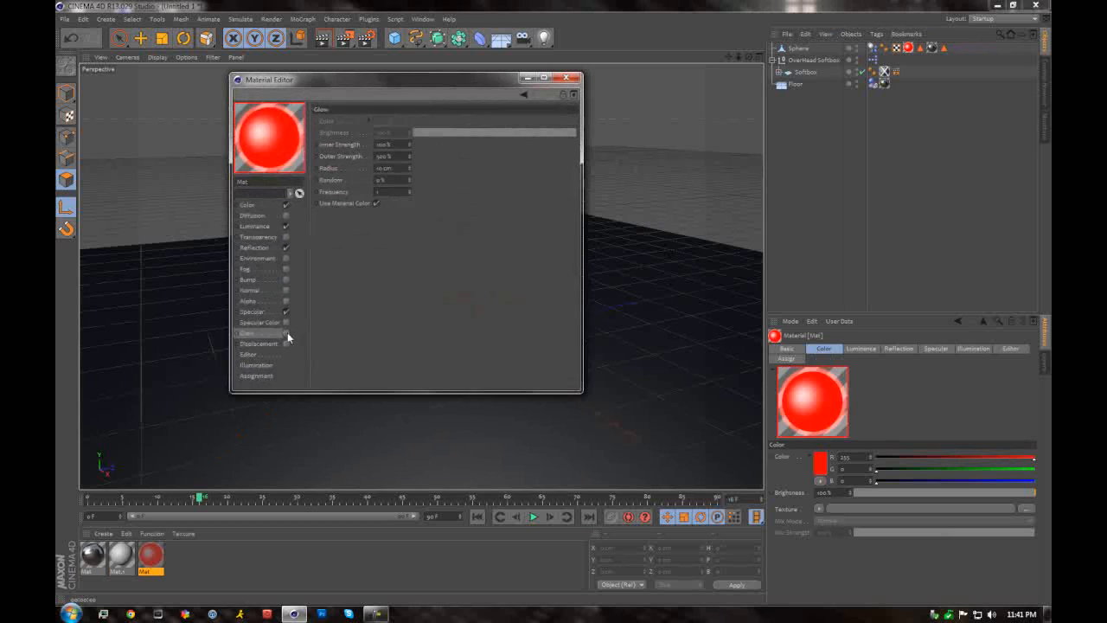
pyautogui.click(257, 226)
pyautogui.moveTo(507, 161); pyautogui.dragTo(493, 158)
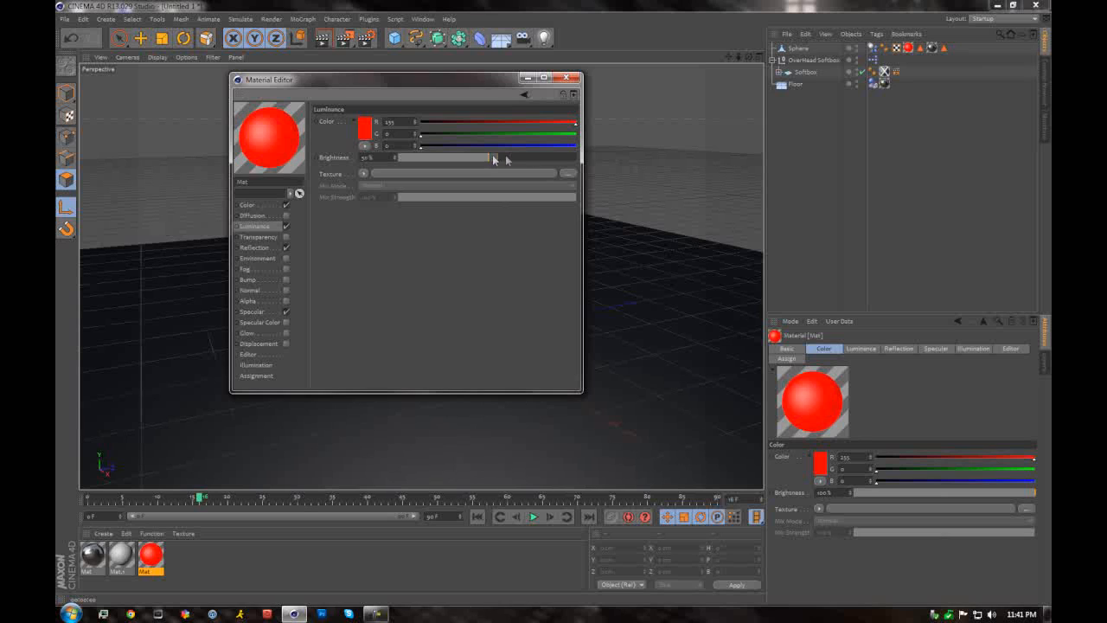
# - Set the red material's Reflection brightness to 49% and close the Material Editor
pyautogui.click(267, 247)
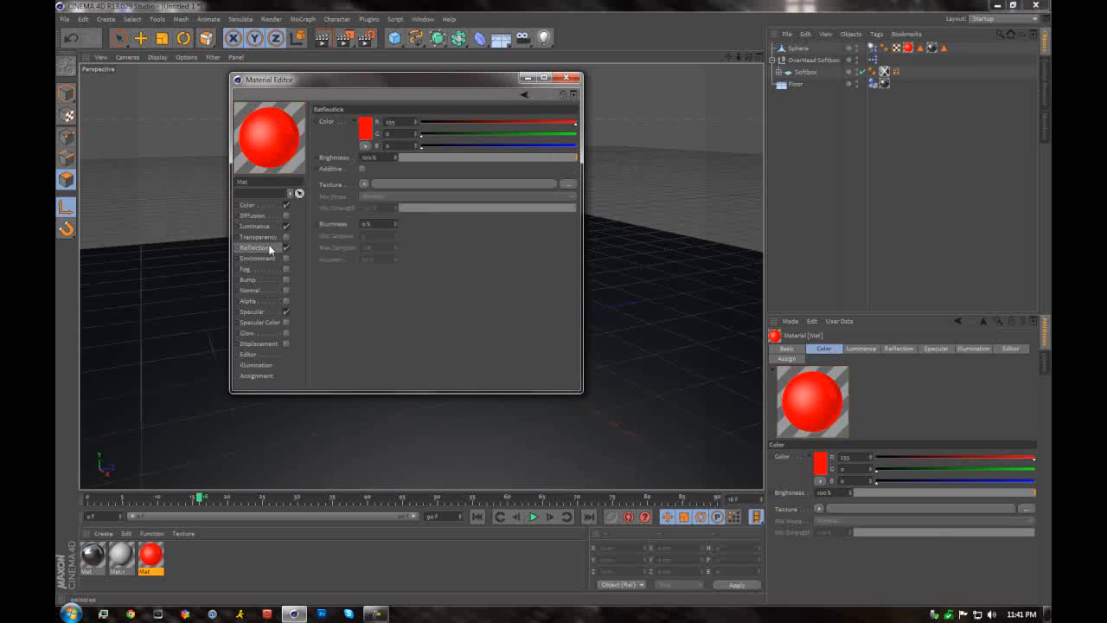
pyautogui.click(487, 157)
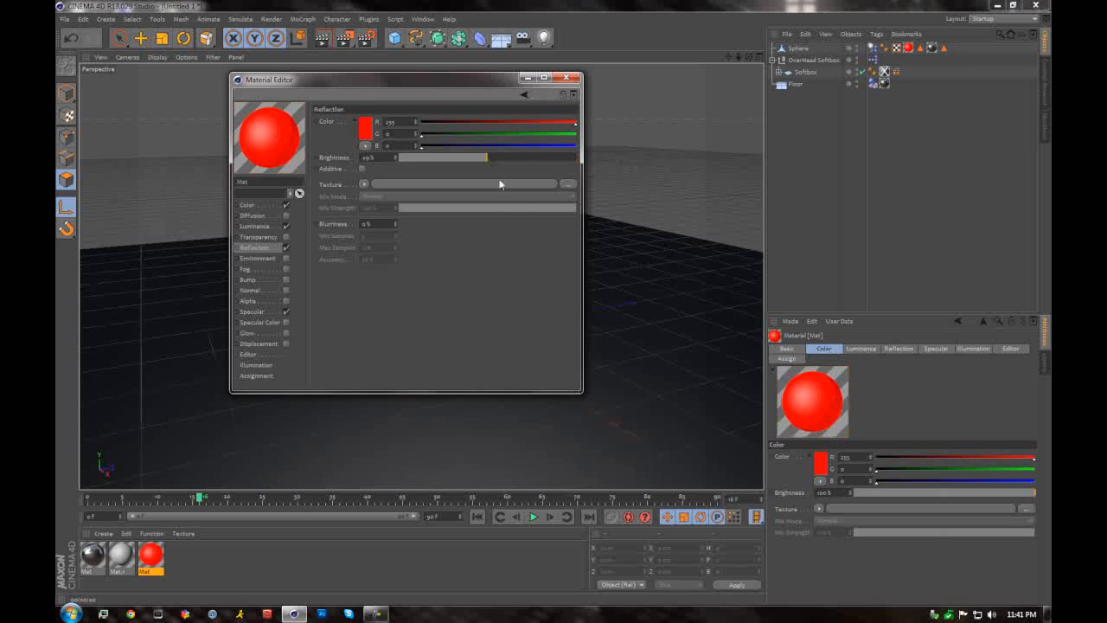
pyautogui.click(563, 77)
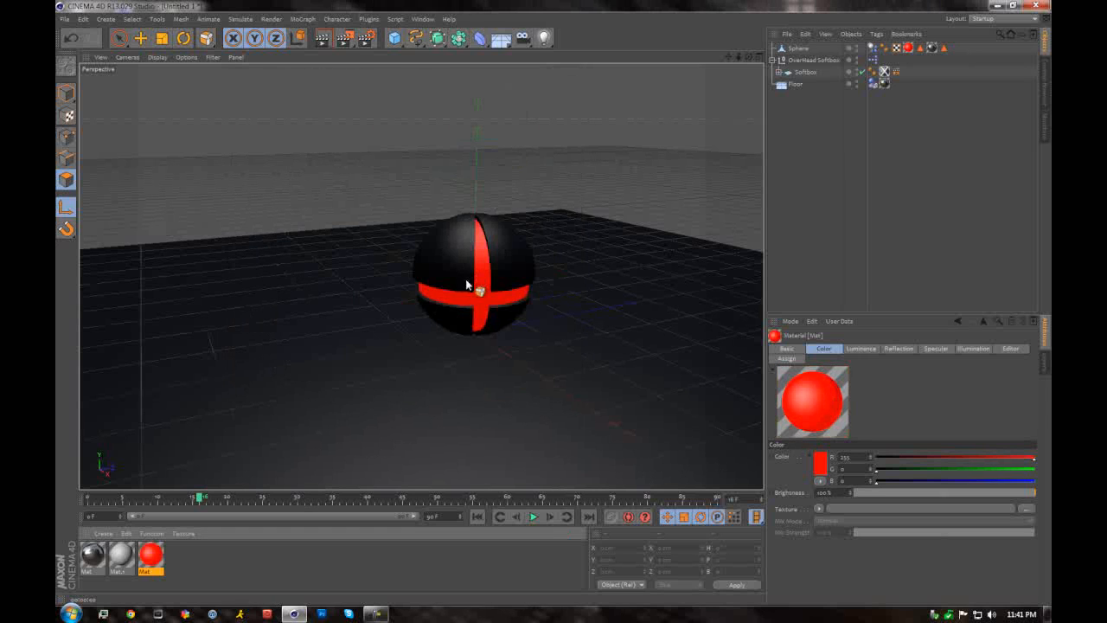
# - Add a HyperNURBS object as the parent of the Sphere to smooth it, and deselect everything
pyautogui.click(798, 49)
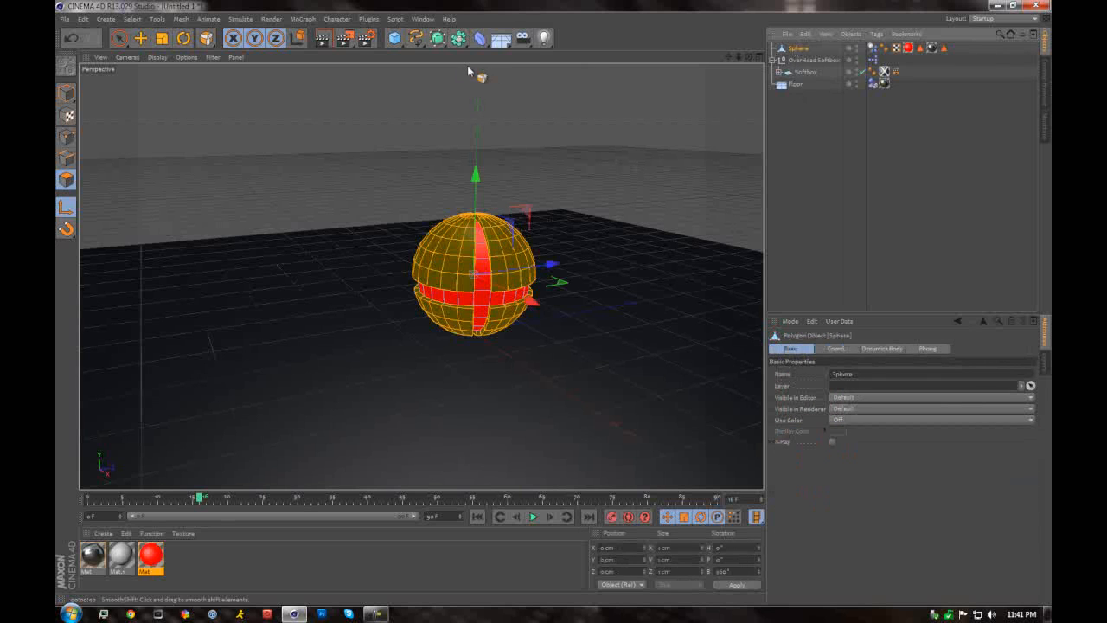
pyautogui.keyDown('alt'); pyautogui.click(437, 39); pyautogui.keyUp('alt')
pyautogui.moveTo(800, 65); pyautogui.dragTo(804, 54)
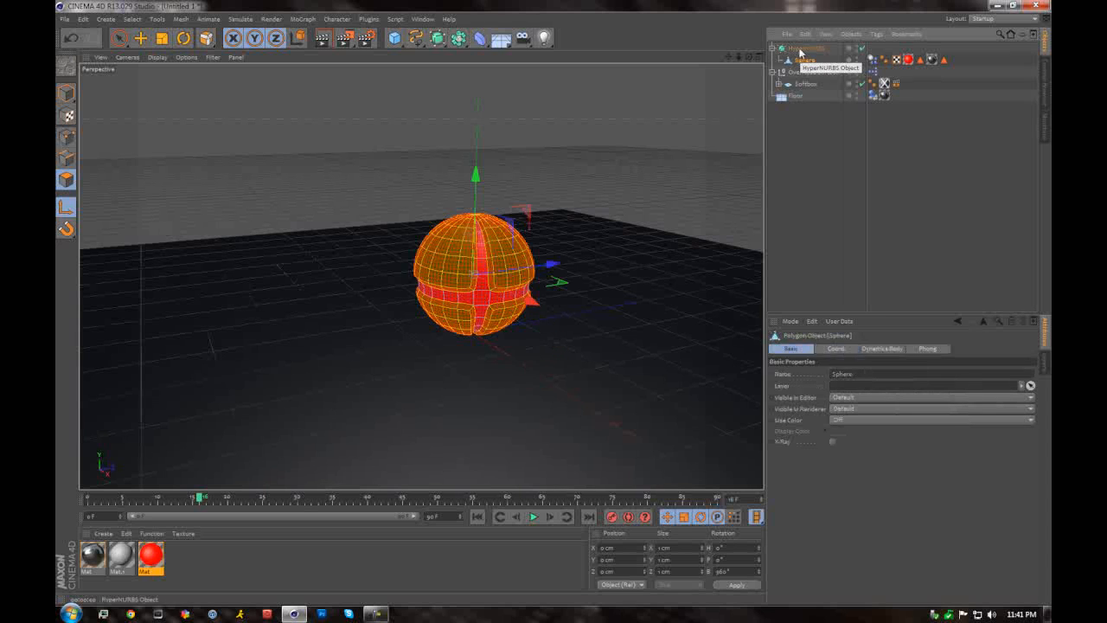
pyautogui.click(790, 226)
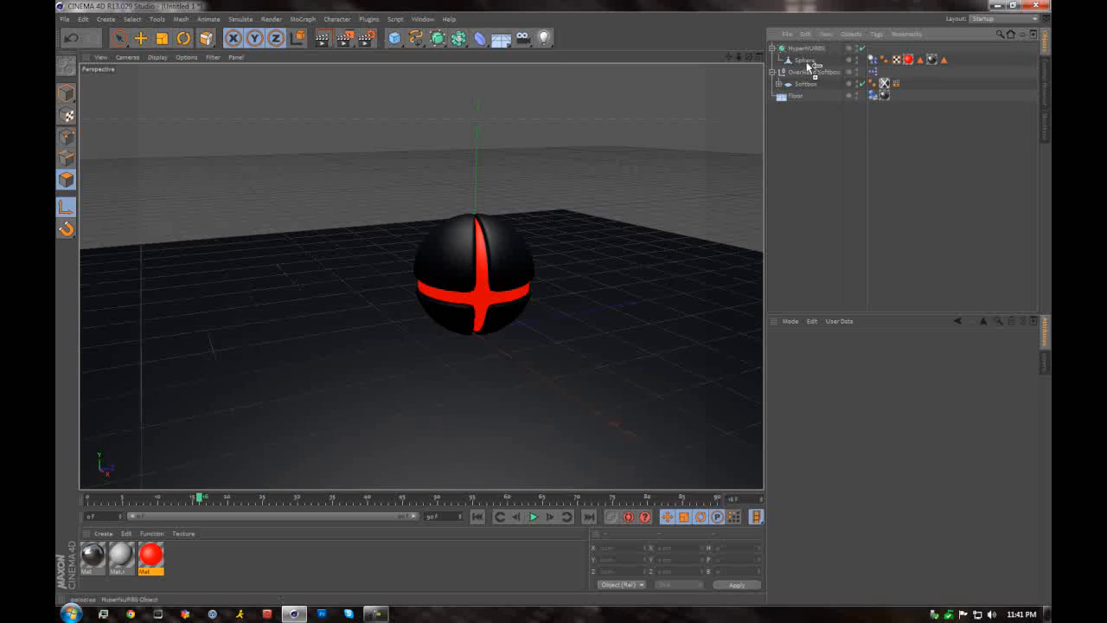
# - Duplicate the HyperNURBS with its Sphere, undo the copy nested under OverHead Softbox, and place a copy at the top level of the hierarchy
pyautogui.keyDown('ctrl'); pyautogui.moveTo(813, 66); pyautogui.dragTo(812, 99); pyautogui.keyUp('ctrl')
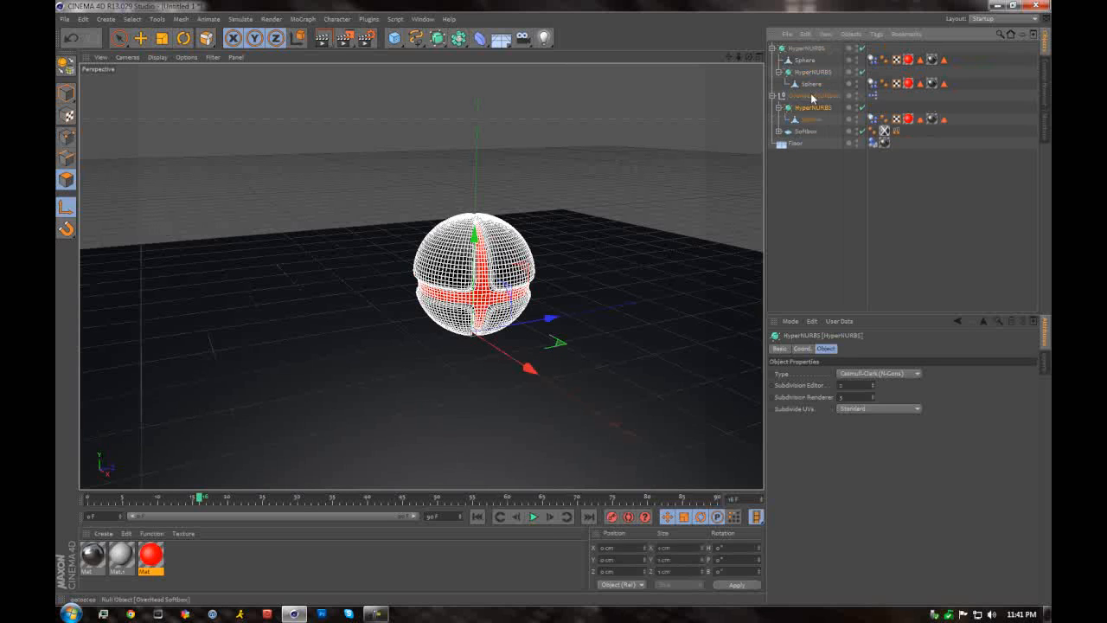
pyautogui.hotkey('ctrl', 'z')
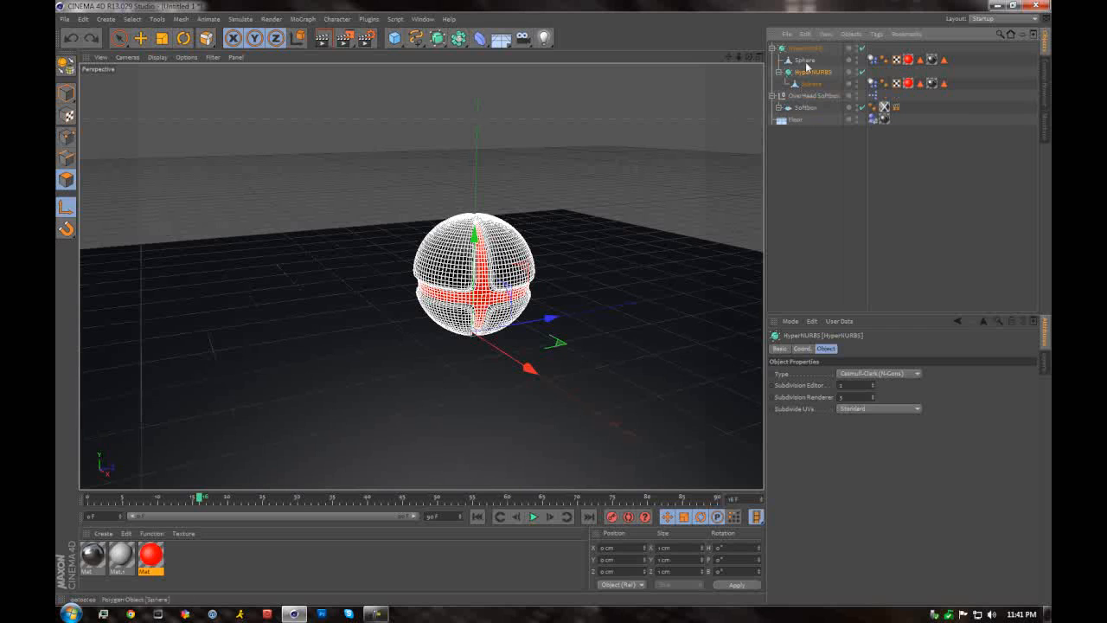
pyautogui.keyDown('ctrl'); pyautogui.moveTo(816, 94); pyautogui.dragTo(816, 94); pyautogui.keyUp('ctrl')
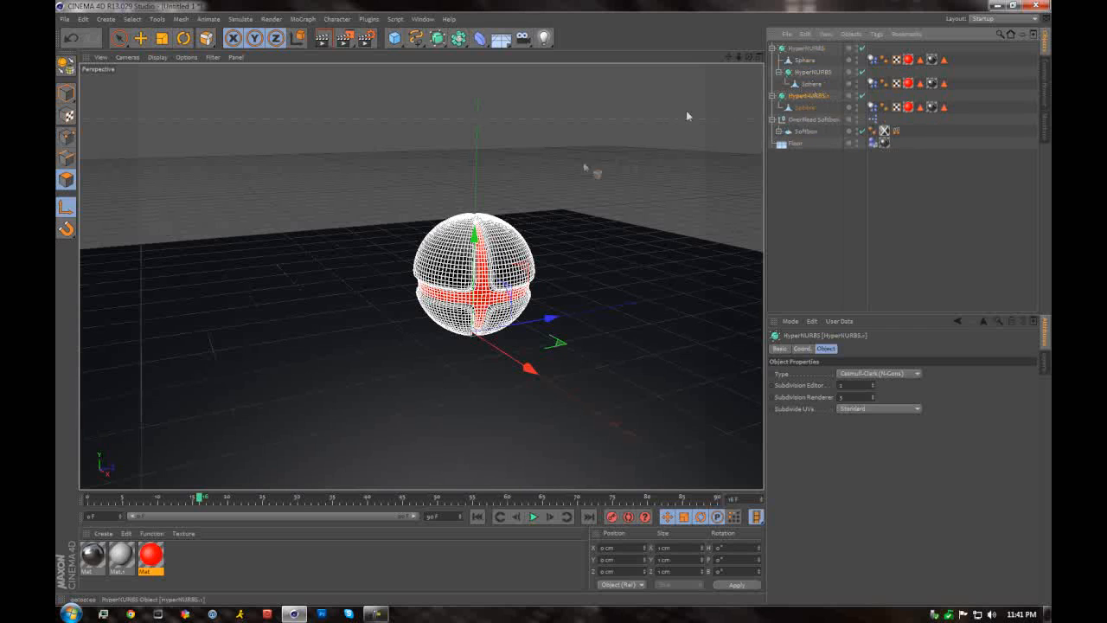
# - Try to move the top-level HyperNURBS copy away from the original sphere in Model mode
pyautogui.click(512, 245)
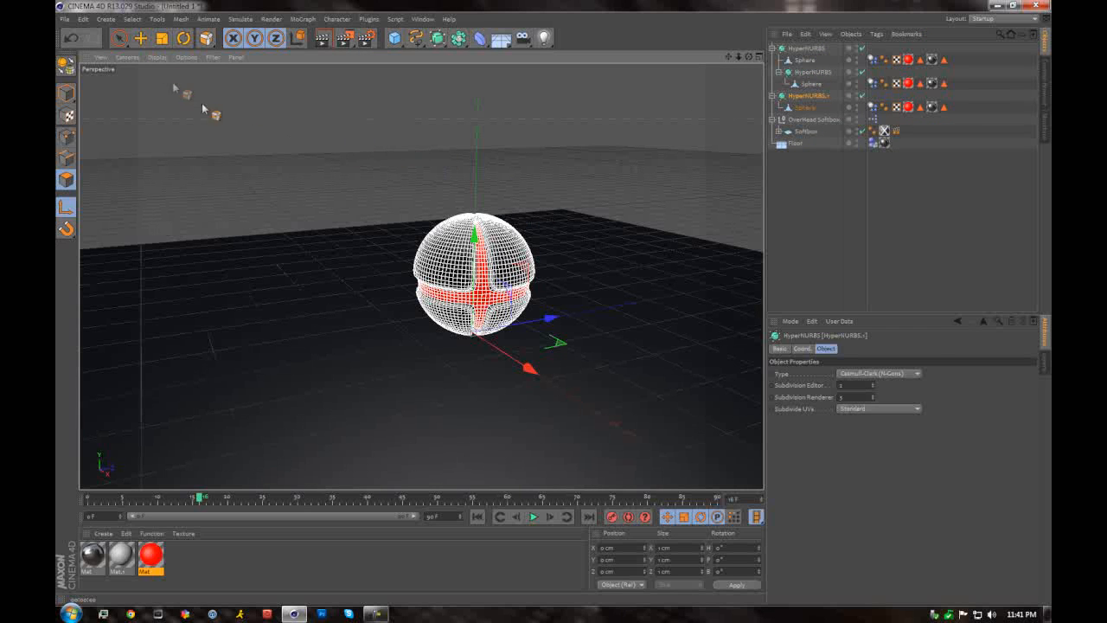
pyautogui.click(141, 38)
pyautogui.click(66, 93)
pyautogui.moveTo(477, 258); pyautogui.dragTo(386, 172)
pyautogui.moveTo(384, 247); pyautogui.dragTo(386, 210)
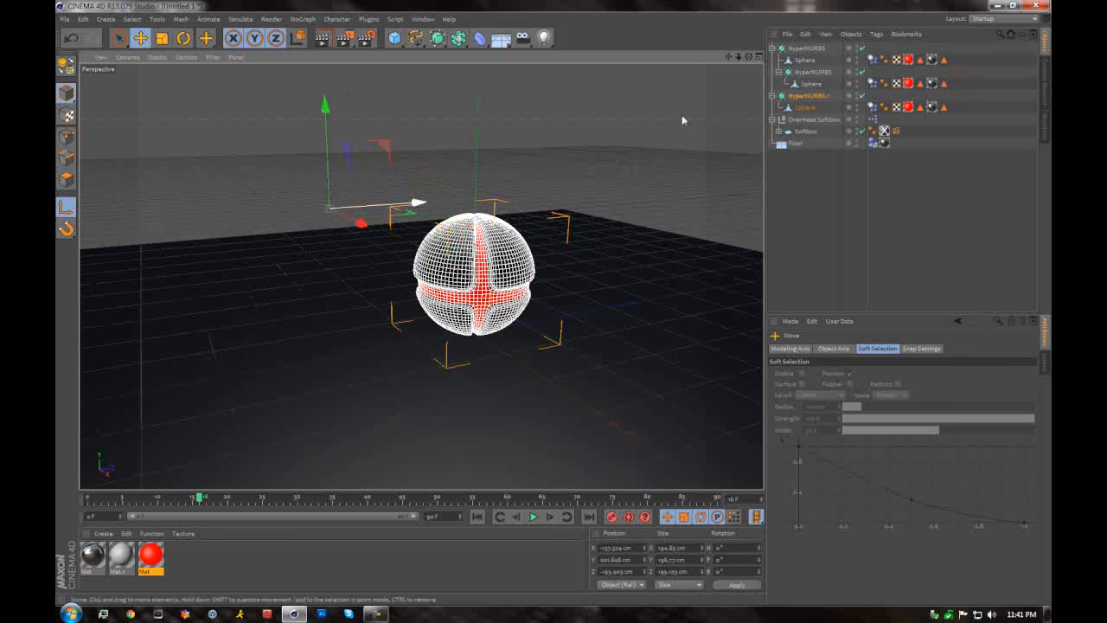
# - Try to move the Sphere inside the top-level HyperNURBS copy away from the original in the viewport
pyautogui.click(802, 97)
pyautogui.click(801, 109)
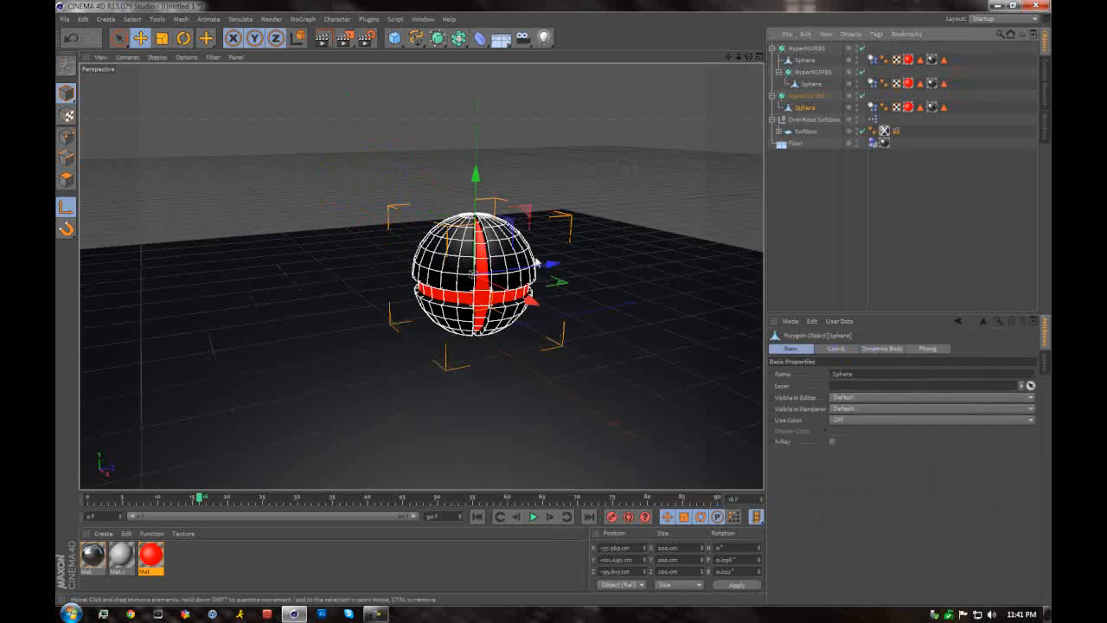
pyautogui.moveTo(553, 265); pyautogui.dragTo(392, 287)
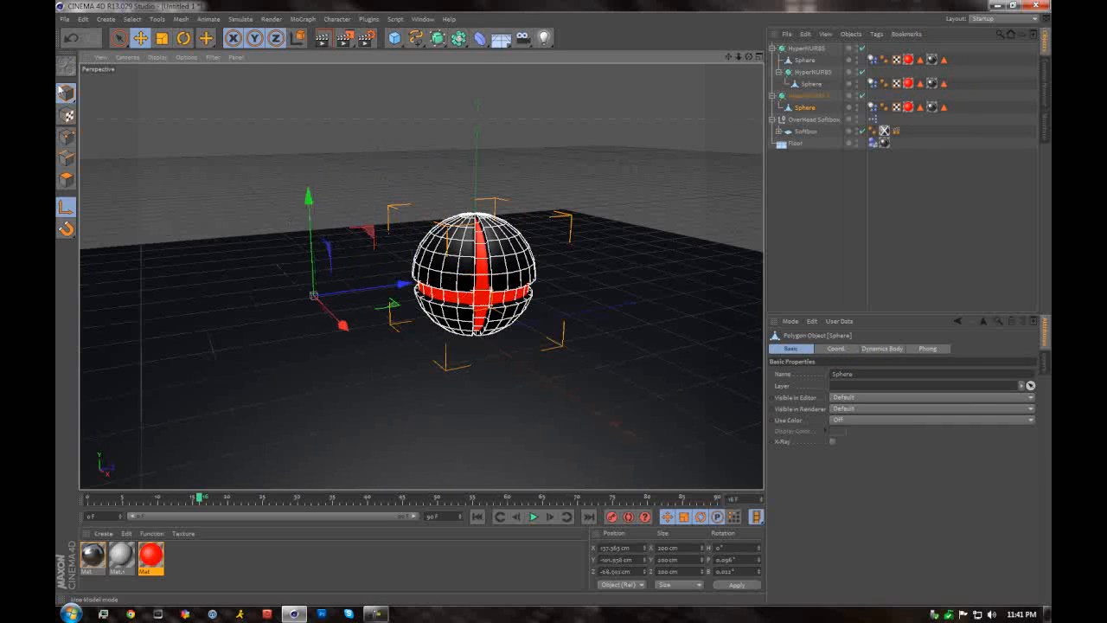
pyautogui.click(205, 41)
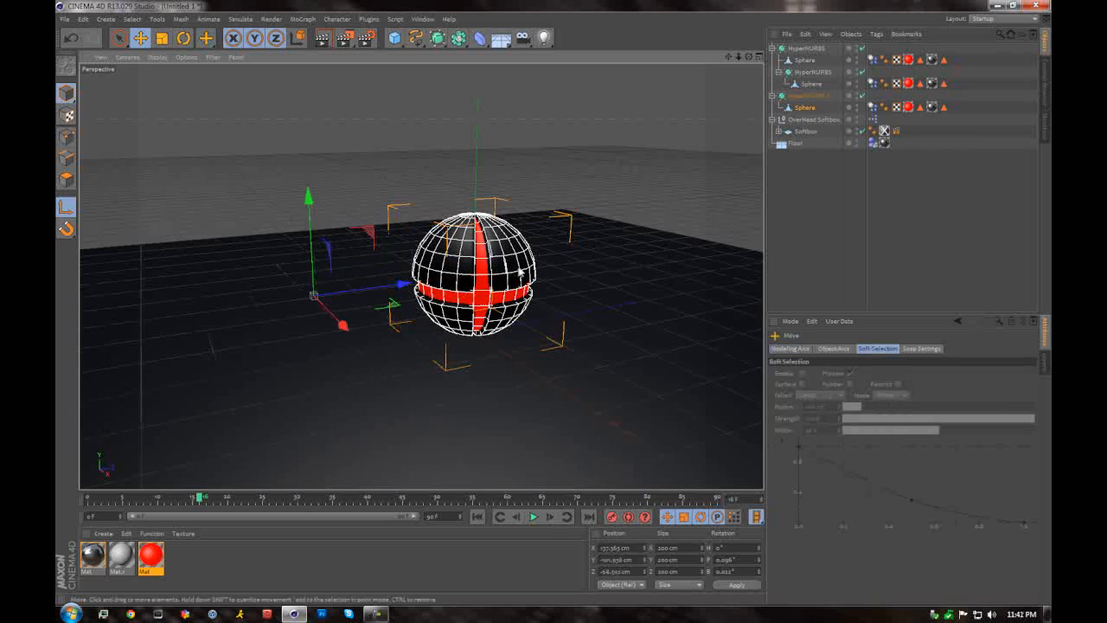
pyautogui.click(817, 108)
pyautogui.click(515, 258)
pyautogui.moveTo(515, 257); pyautogui.dragTo(480, 171)
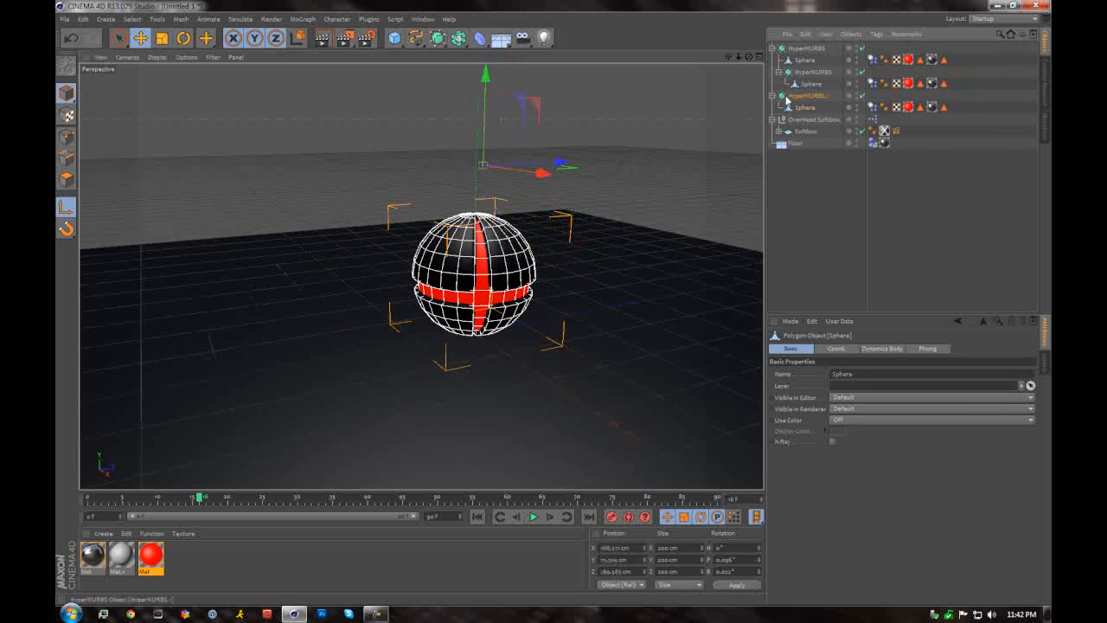
# - Delete the top-level HyperNURBS copy together with its Sphere
pyautogui.click(787, 99)
pyautogui.press('Delete')
pyautogui.click(689, 257)
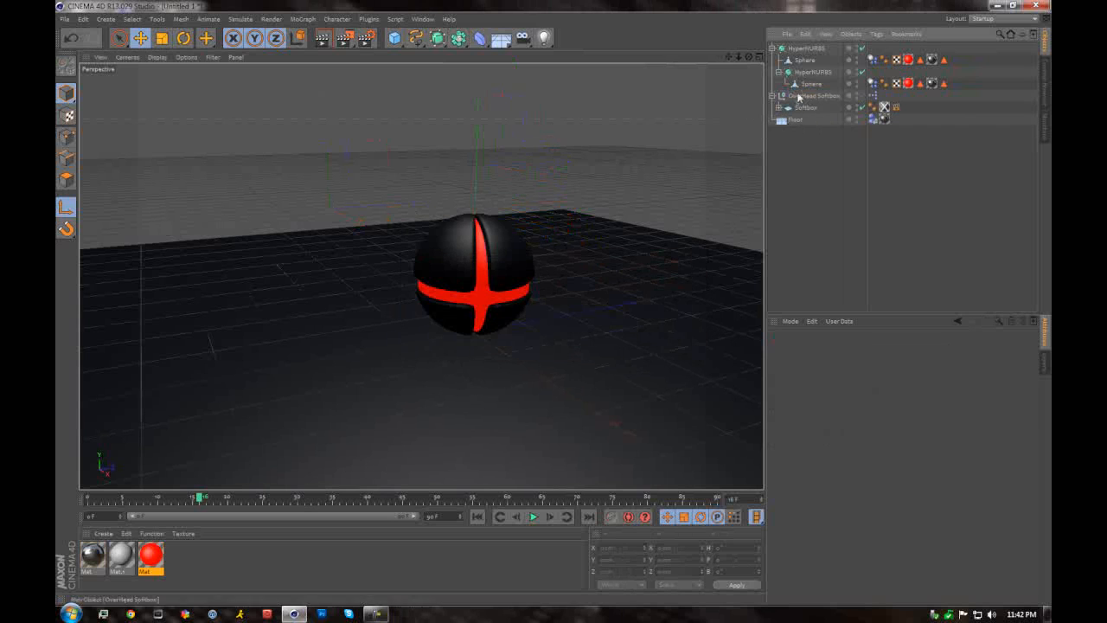
# - Pull the nested HyperNURBS copy out of the original HyperNURBS to the top level, below the Floor
pyautogui.click(772, 48)
pyautogui.click(773, 48)
pyautogui.click(807, 73)
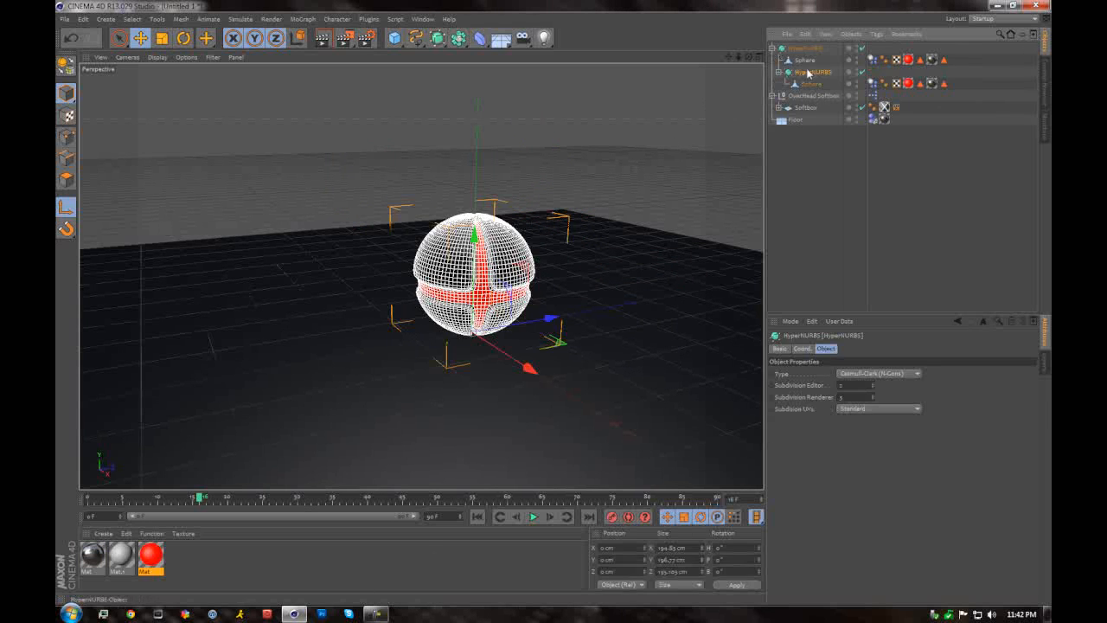
pyautogui.moveTo(816, 167); pyautogui.dragTo(816, 164)
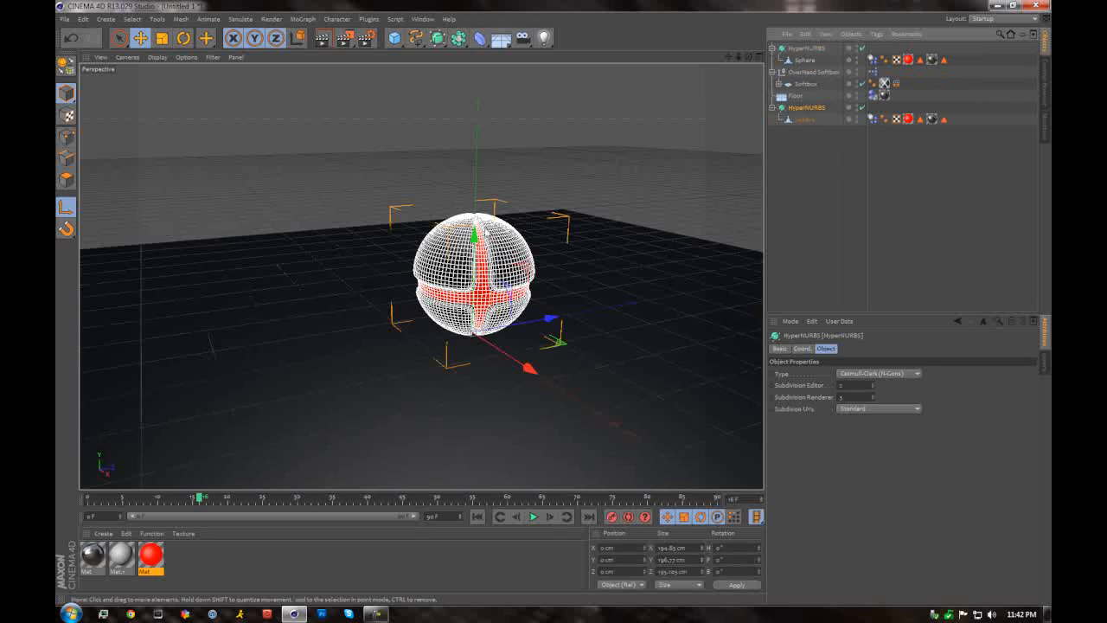
# - Try to move the HyperNURBS copy below the Floor in Polygon mode, and delete that copy
pyautogui.click(65, 179)
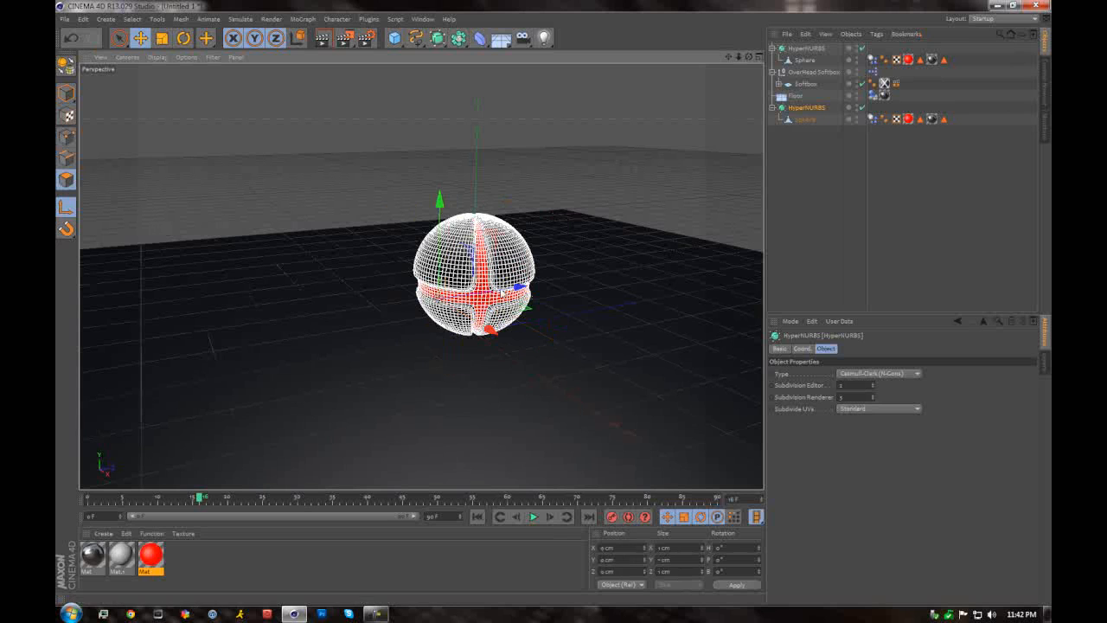
pyautogui.moveTo(432, 307); pyautogui.dragTo(357, 309)
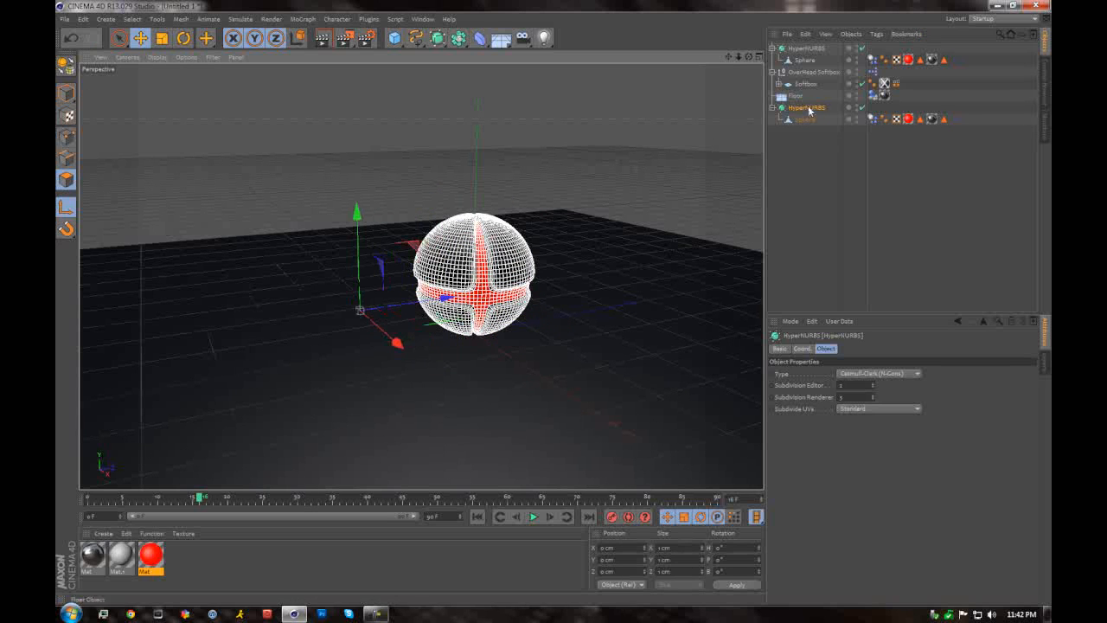
pyautogui.press('Delete')
# - Move the remaining HyperNURBS backwards along its Z axis, rewinding the animation to frame 0 between moves
pyautogui.click(793, 50)
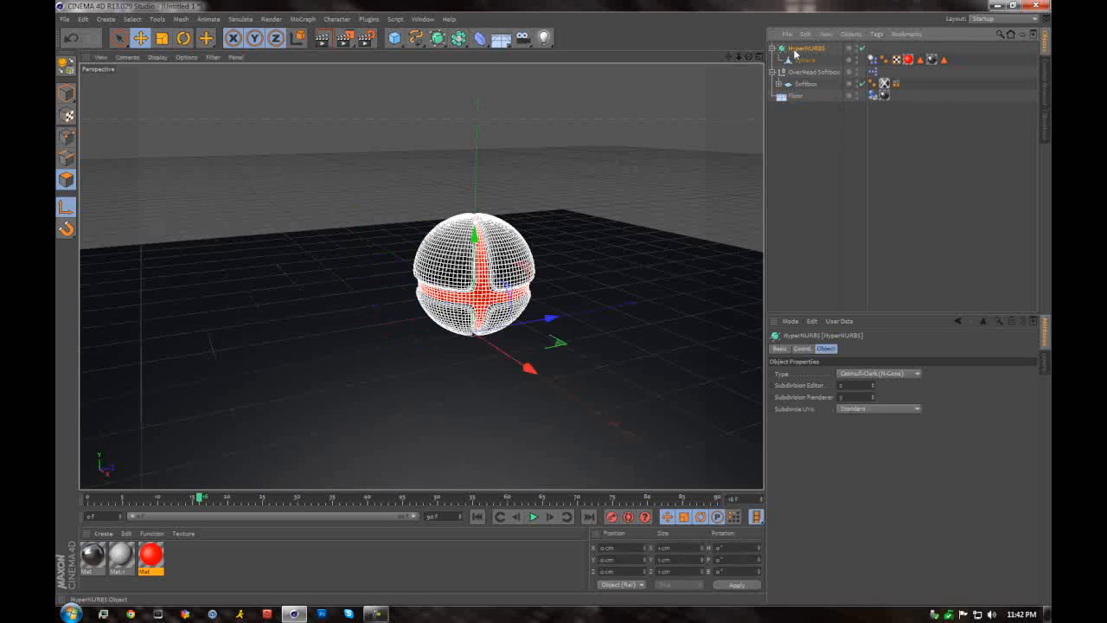
pyautogui.moveTo(552, 318); pyautogui.dragTo(520, 323)
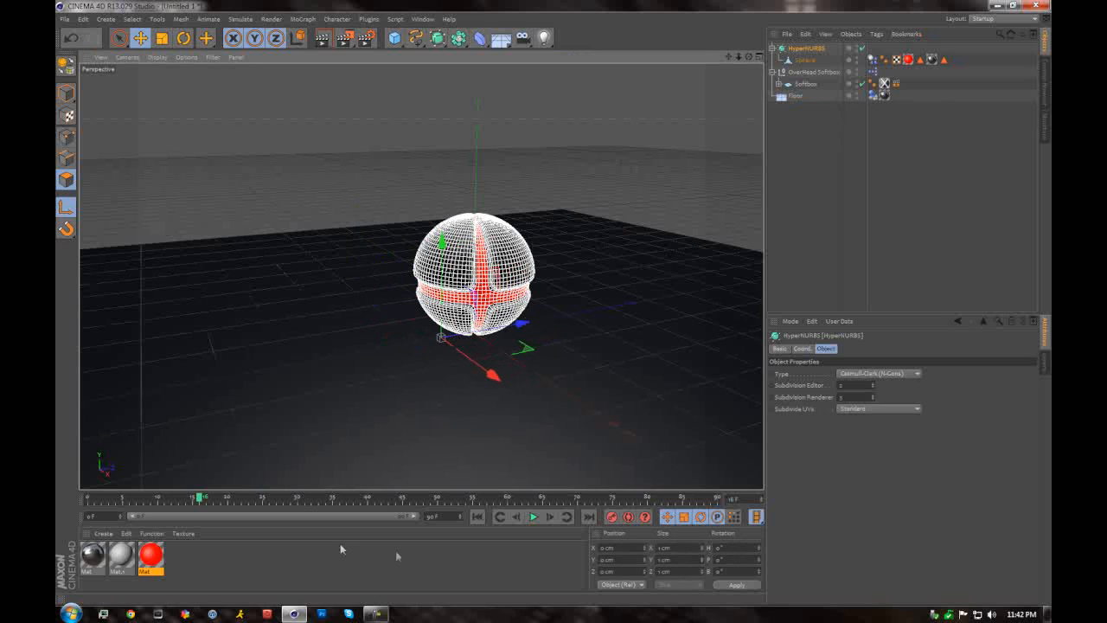
pyautogui.click(477, 516)
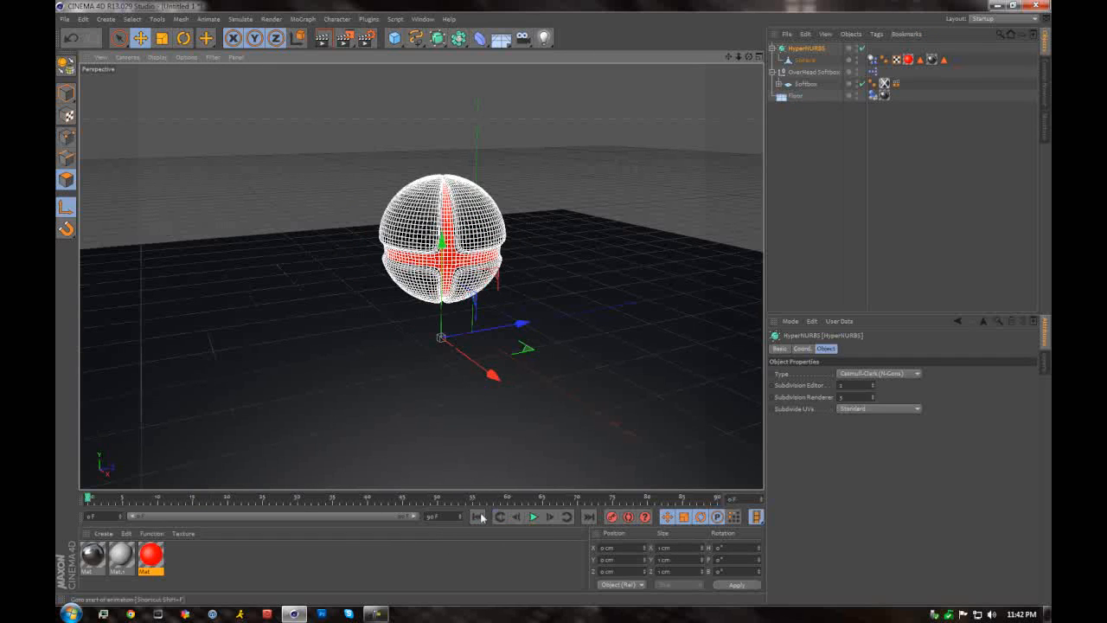
pyautogui.moveTo(519, 313); pyautogui.dragTo(481, 423)
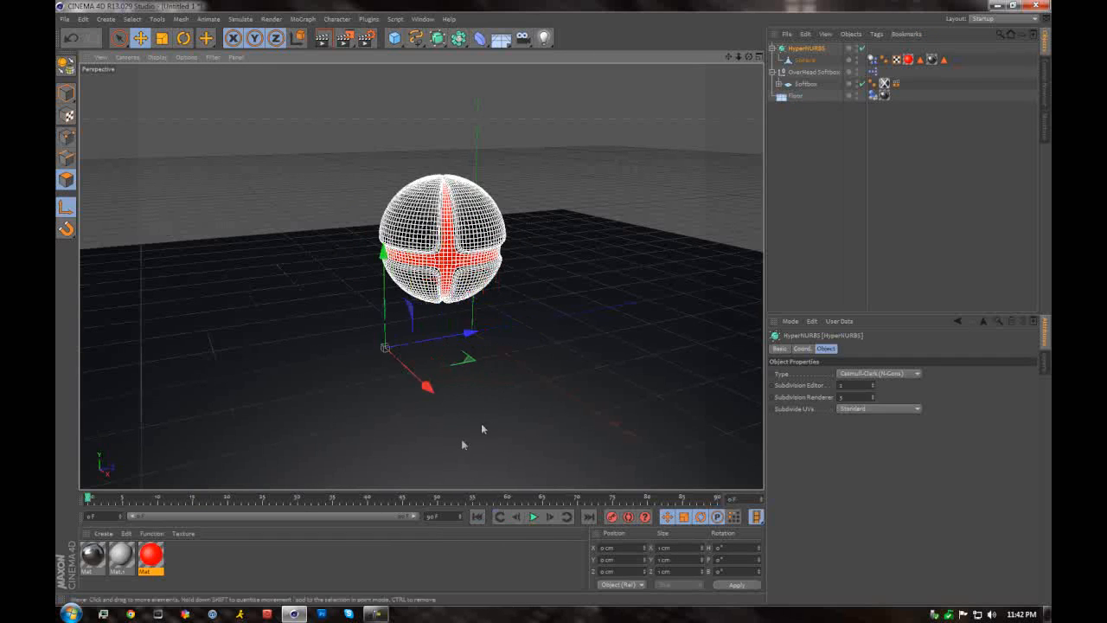
# - Play the sphere's drop simulation, stop it at about frame 23, and render the view
pyautogui.click(532, 516)
pyautogui.click(533, 519)
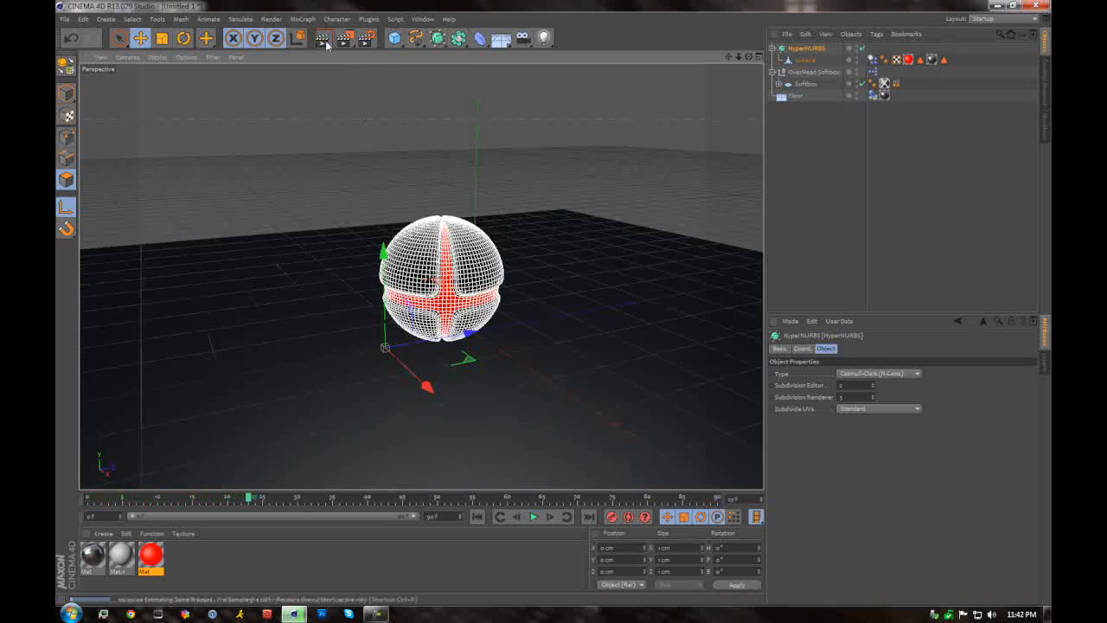
pyautogui.hotkey('ctrl', 'r')
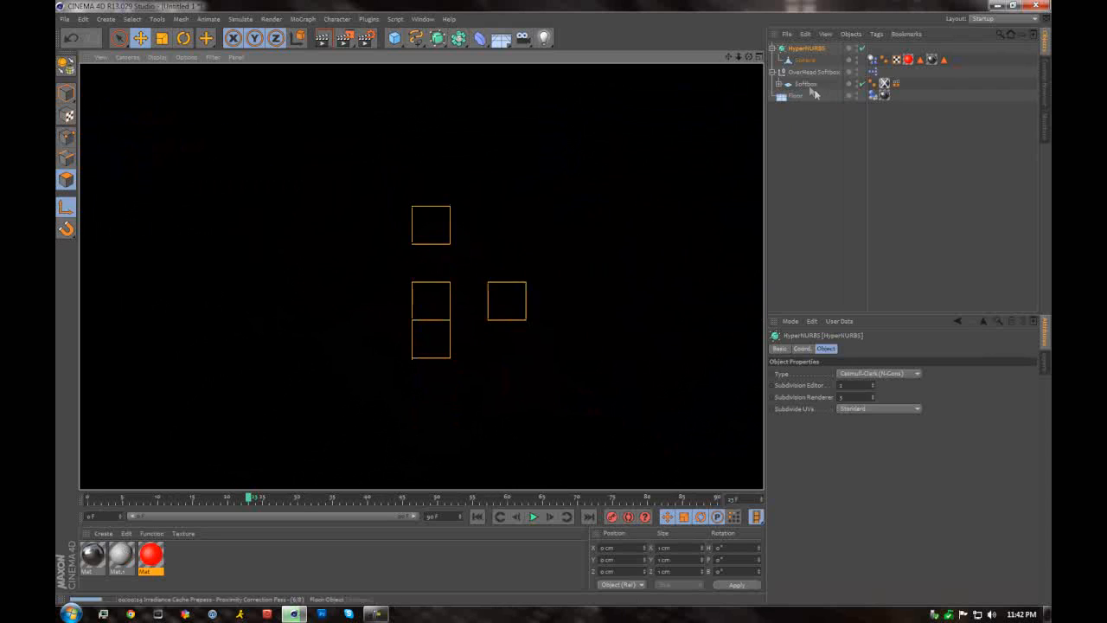
# - Delete the existing OverHead Softbox light, whose Softbox has a texture tag without a material
pyautogui.click(885, 83)
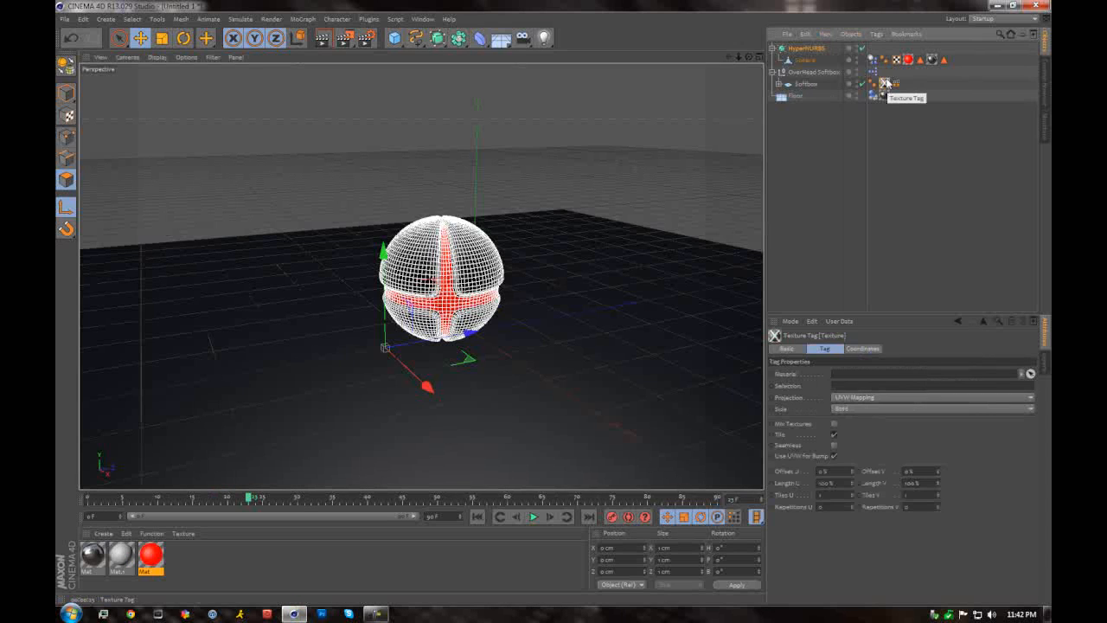
pyautogui.click(820, 74)
pyautogui.press('Delete')
# - Load a fresh OverheadSoftbox light into the scene from the GreyscalegorillaLightKitPro presets
pyautogui.click(1045, 74)
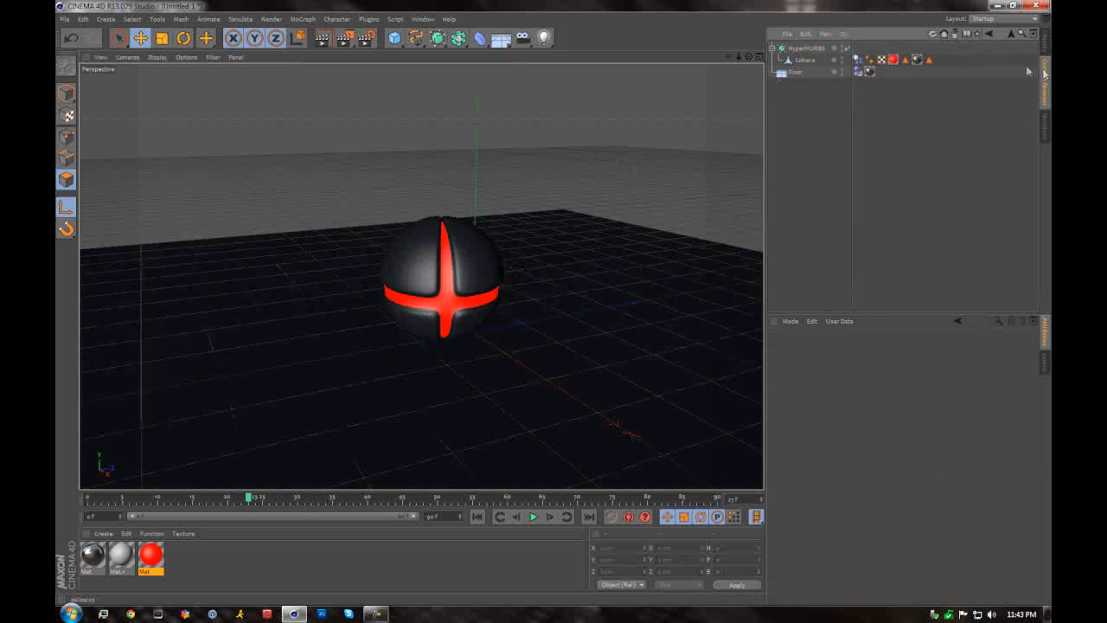
pyautogui.click(959, 35)
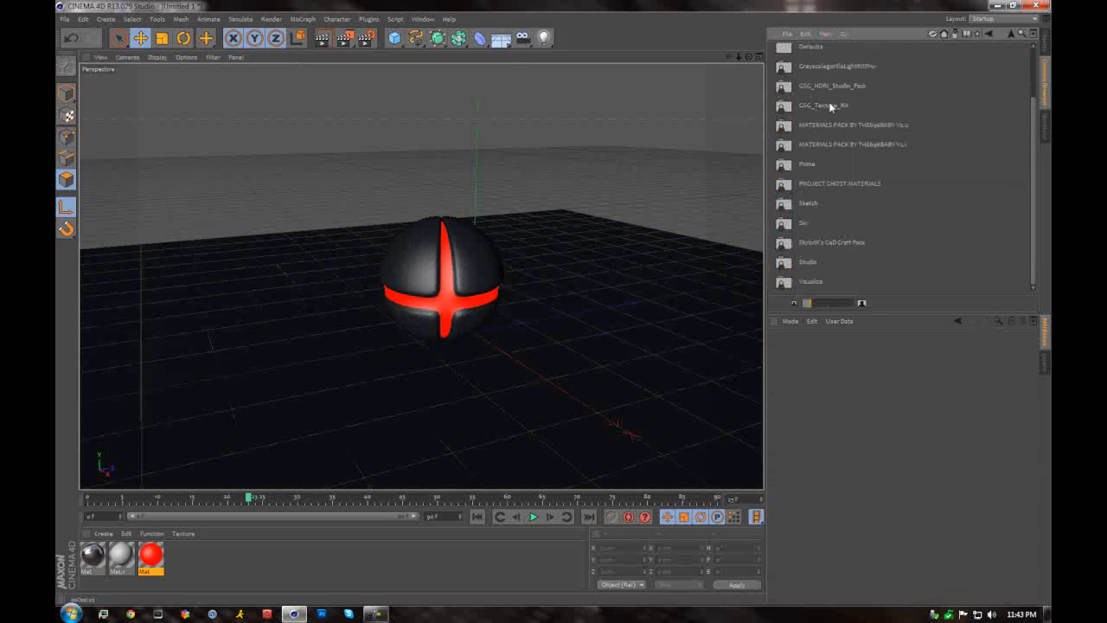
pyautogui.doubleClick(826, 69)
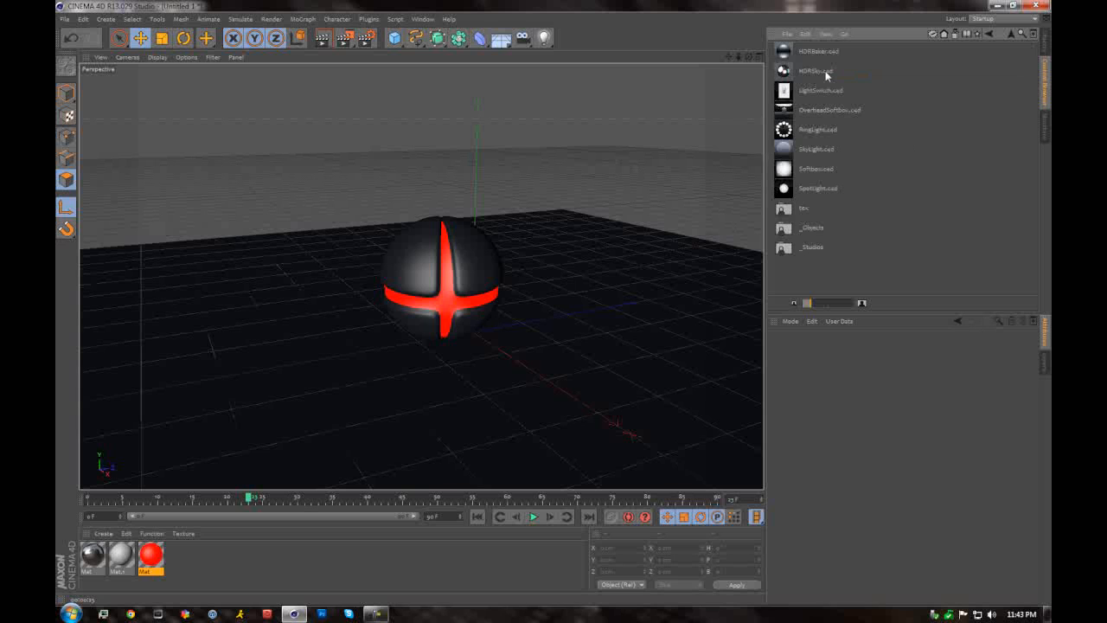
pyautogui.doubleClick(820, 108)
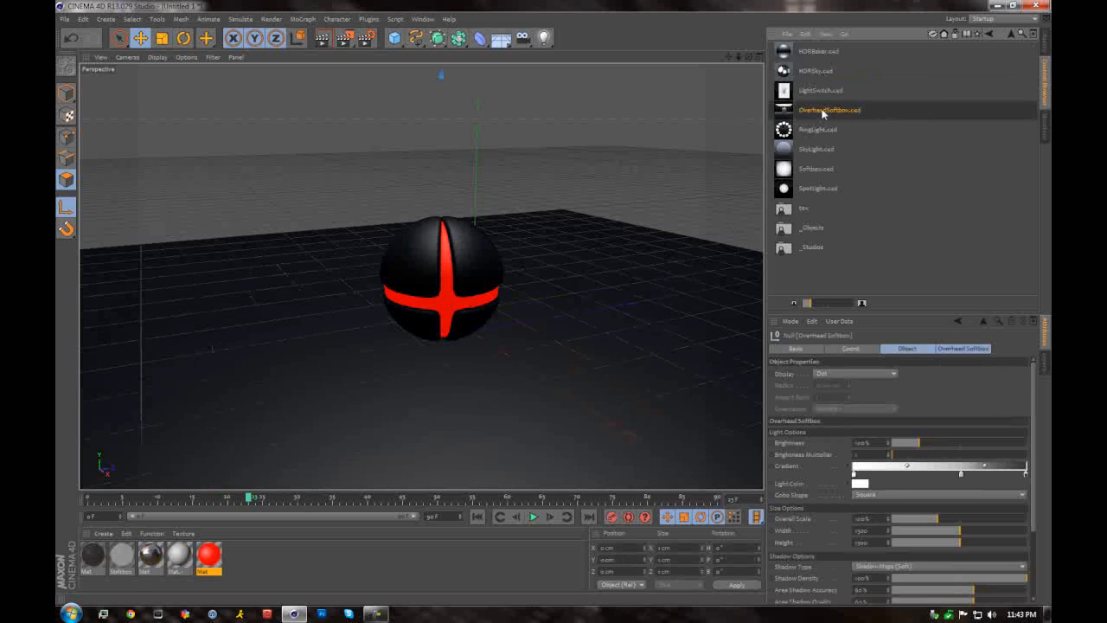
pyautogui.click(1046, 39)
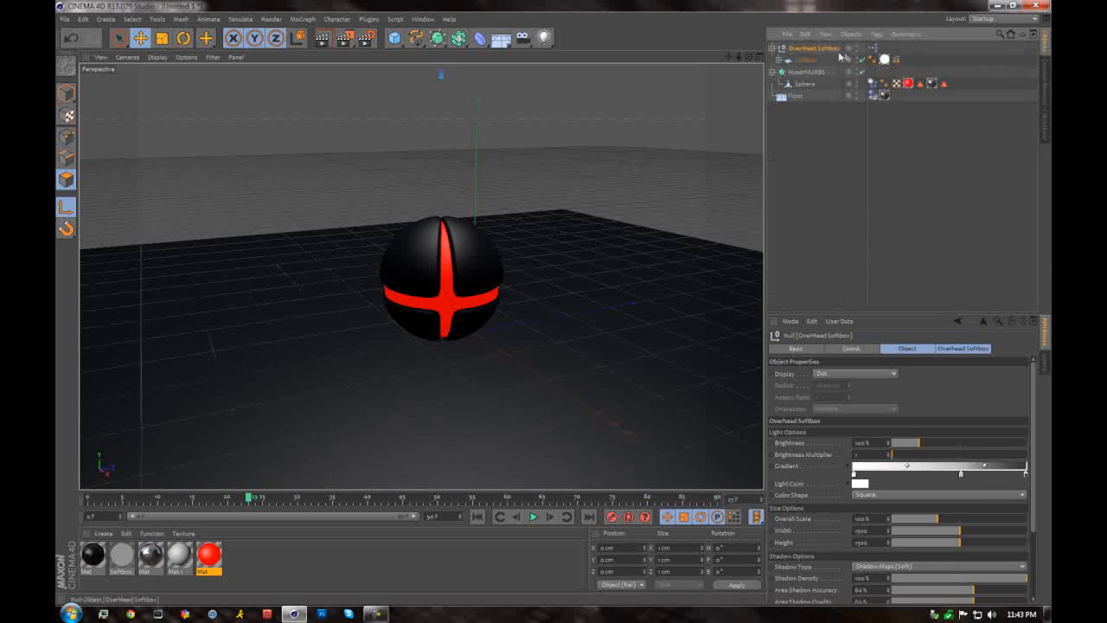
# - Select the HyperNURBS together with its child Sphere in Model mode, and combine them into a new object with Connect Objects
pyautogui.click(816, 61)
pyautogui.click(815, 50)
pyautogui.click(812, 74)
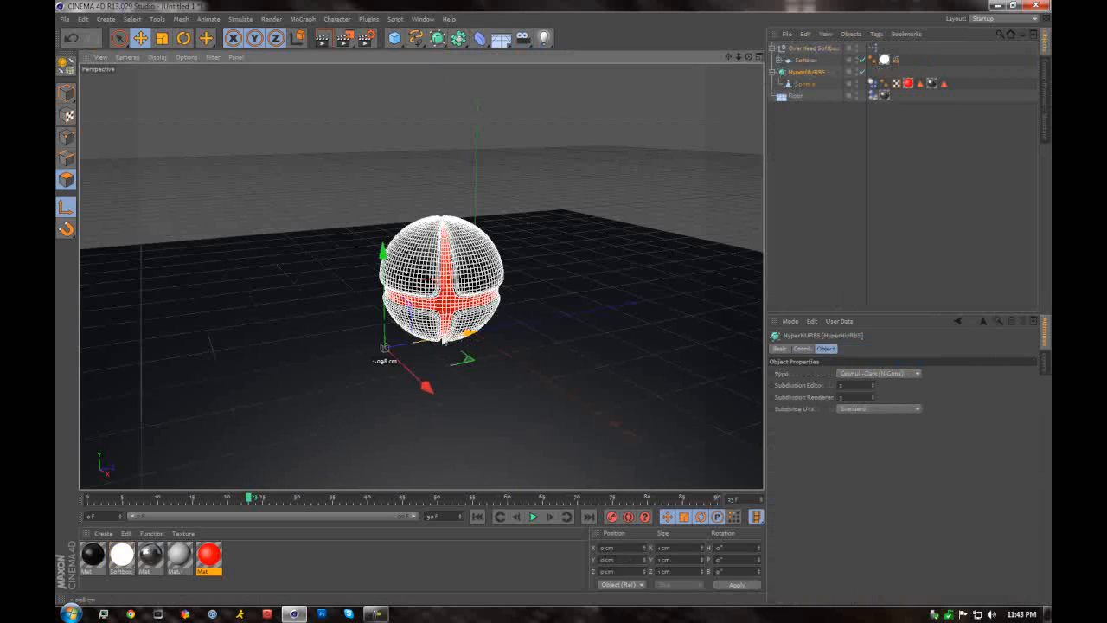
pyautogui.click(67, 102)
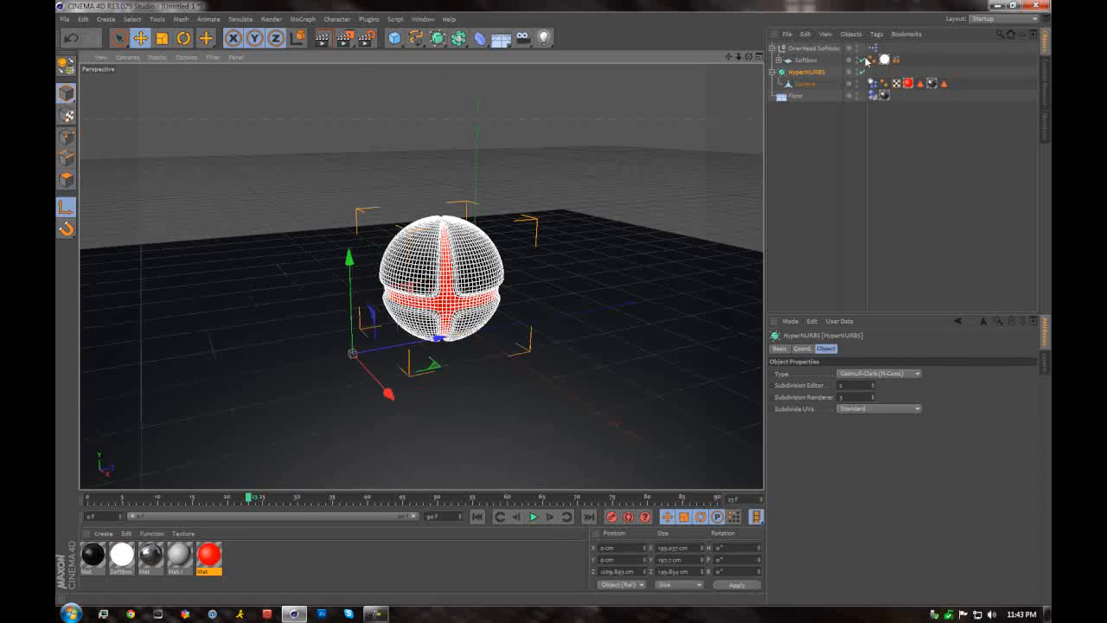
pyautogui.click(850, 34)
pyautogui.moveTo(805, 33)
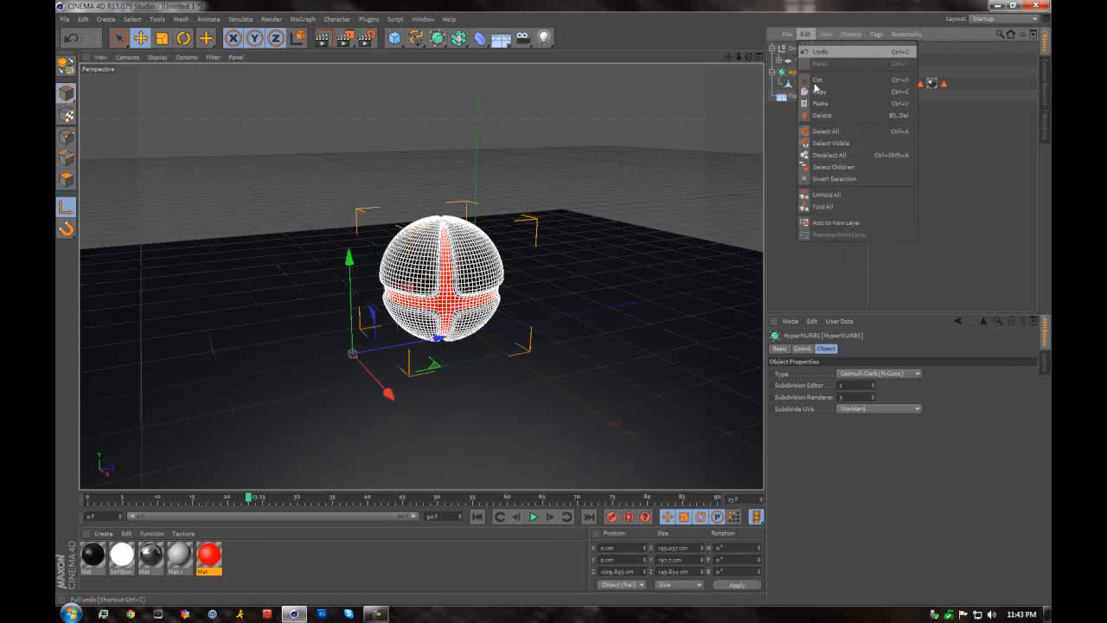
pyautogui.click(833, 166)
pyautogui.click(876, 33)
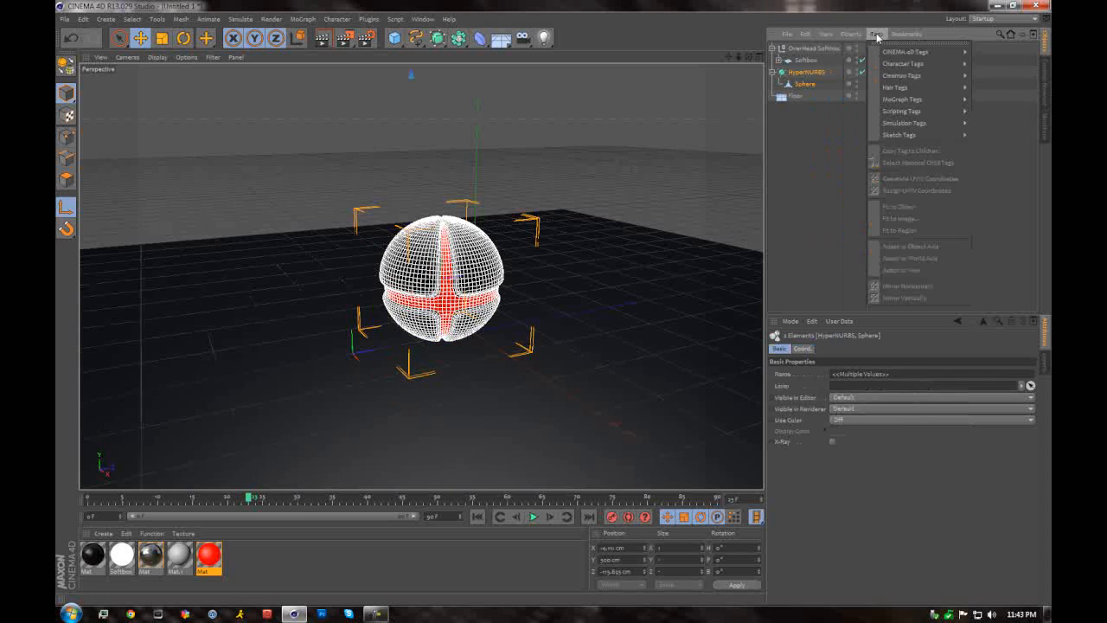
pyautogui.moveTo(850, 34)
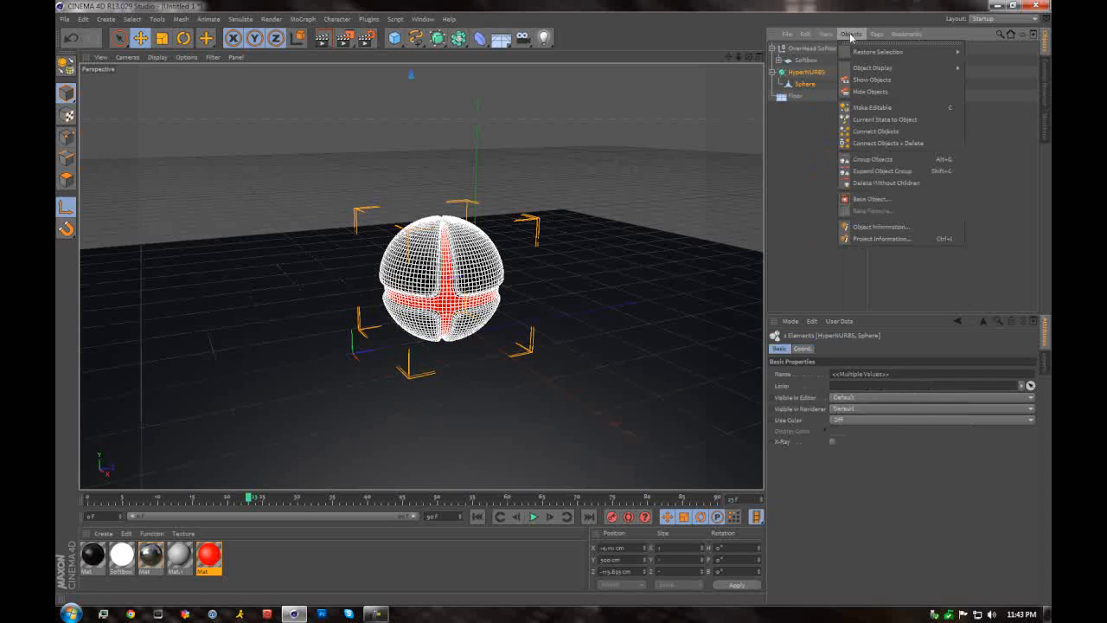
pyautogui.click(875, 130)
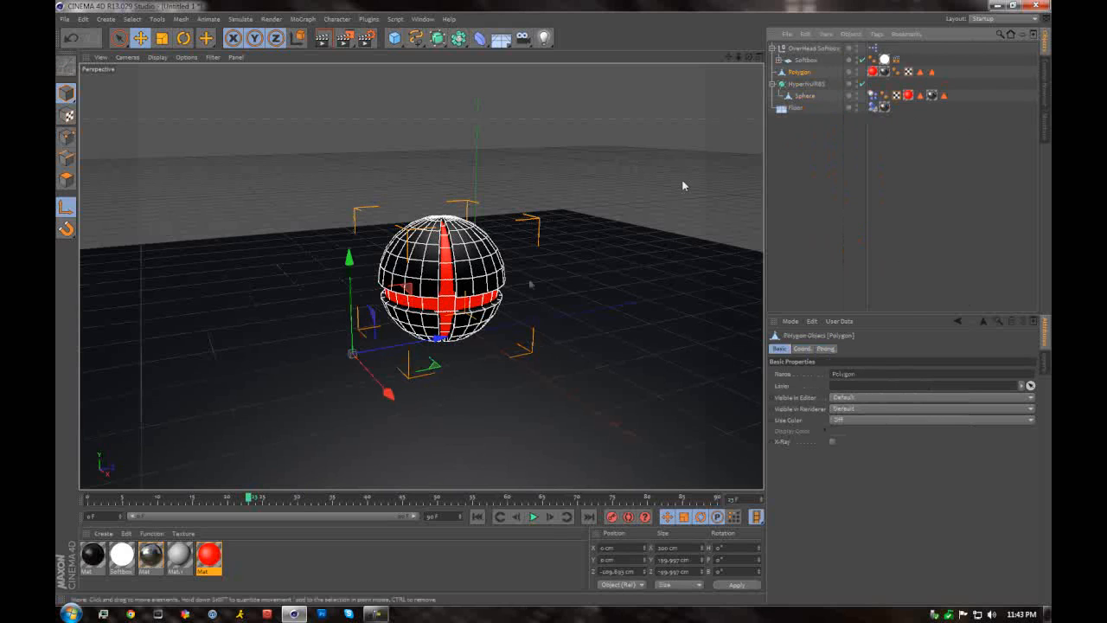
# - Try to move the connected Polygon object and the original HyperNURBS sphere apart, and undo the last change
pyautogui.moveTo(438, 339); pyautogui.dragTo(474, 275)
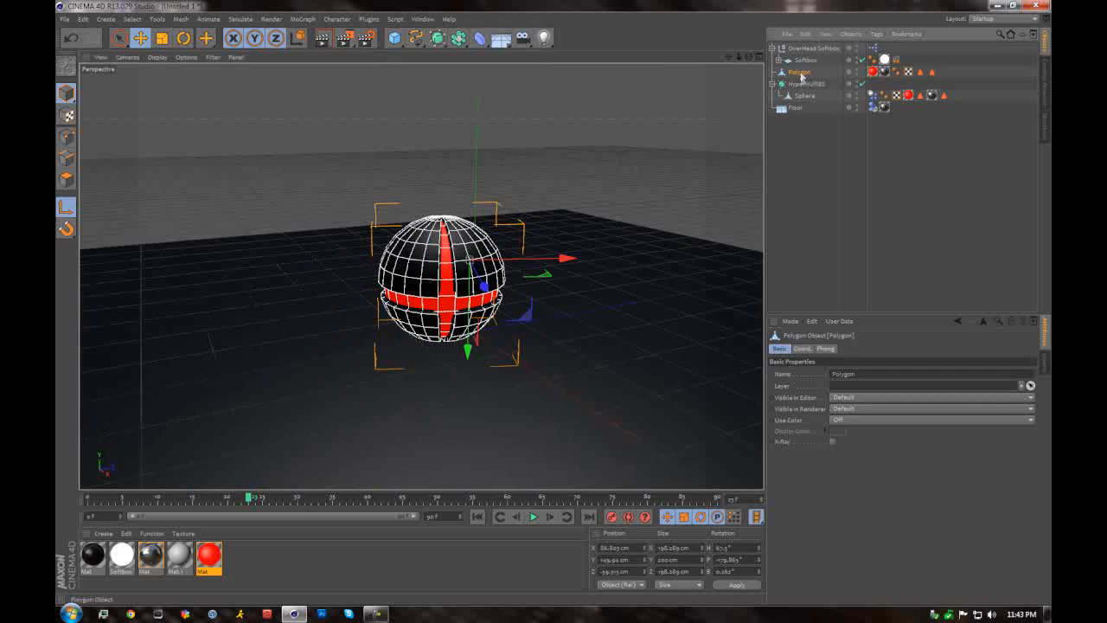
pyautogui.click(804, 85)
pyautogui.moveTo(493, 322); pyautogui.dragTo(561, 222)
pyautogui.click(470, 277)
pyautogui.hotkey('ctrl', 'z')
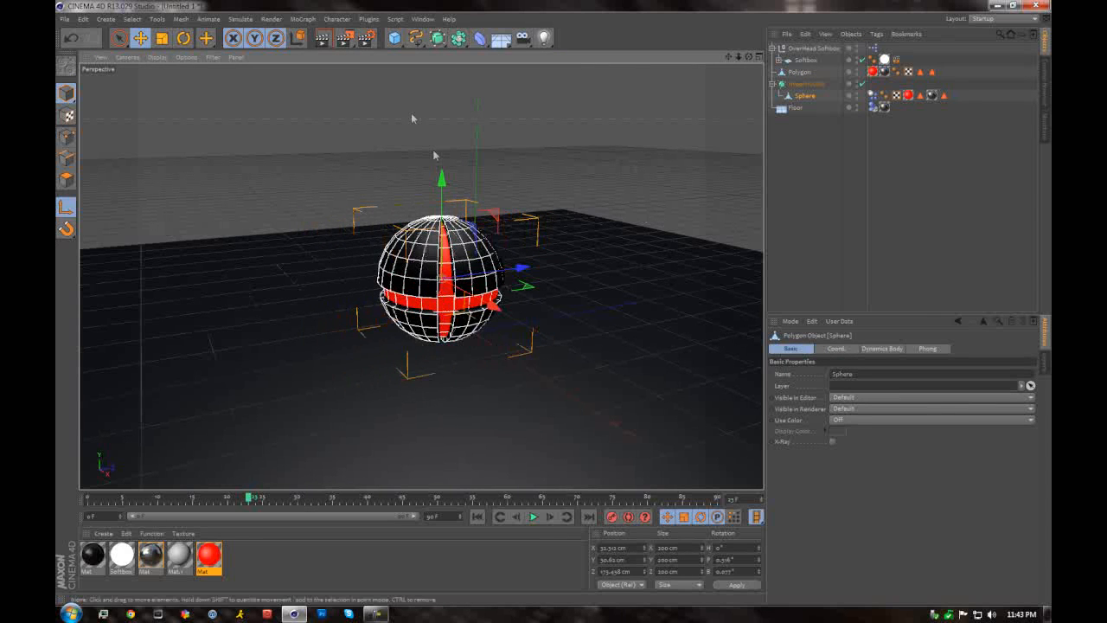
# - Render the active perspective view with the new overhead softbox lighting
pyautogui.click(329, 39)
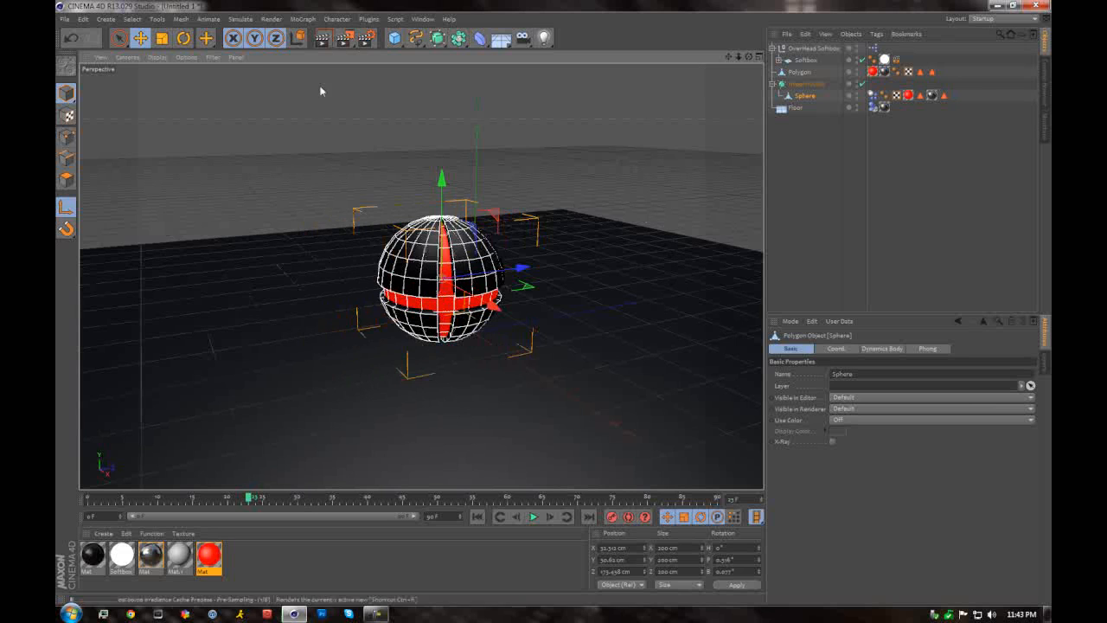